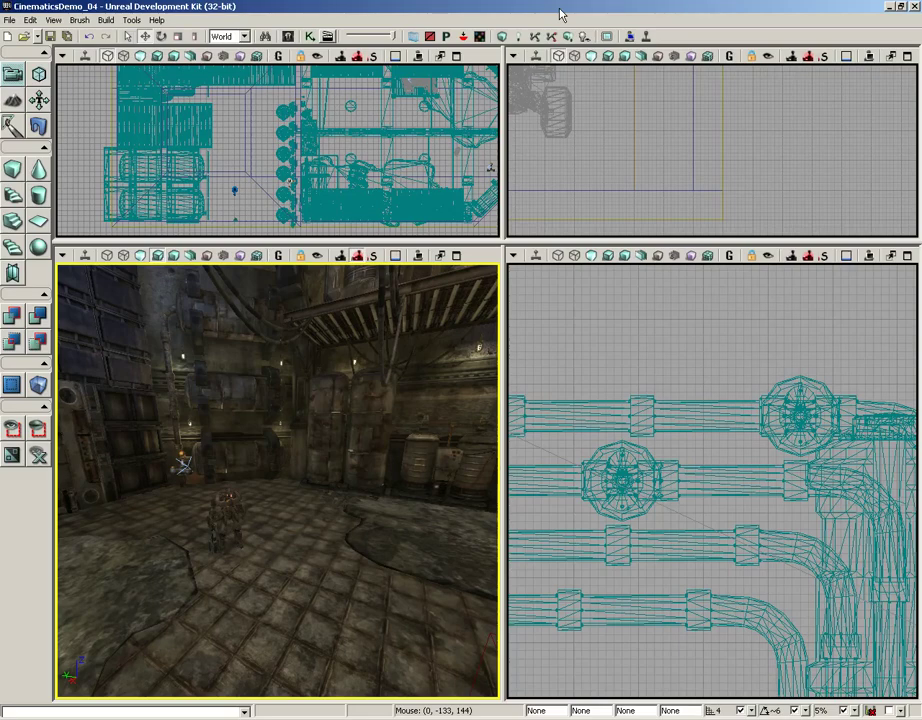
Examine the warehouse room, its doorway and the adjoining corridor, ending at the caged vehicle platform
{"action": "left_click_drag", "start_coordinate": [367, 492], "coordinate": [373, 428]}
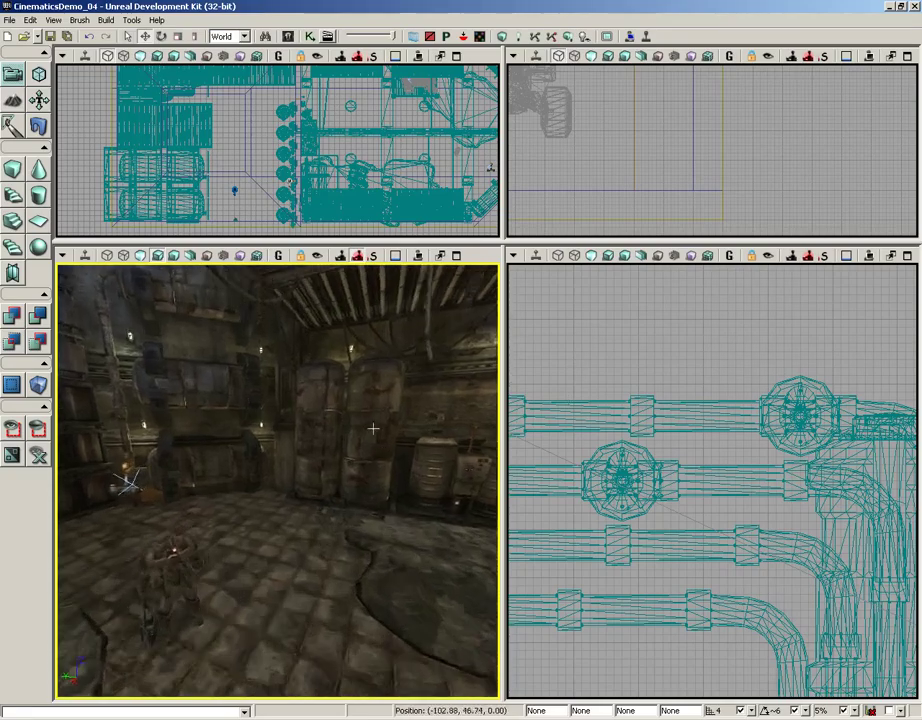
{"action": "right_click_drag", "start_coordinate": [373, 428], "coordinate": [55, 487]}
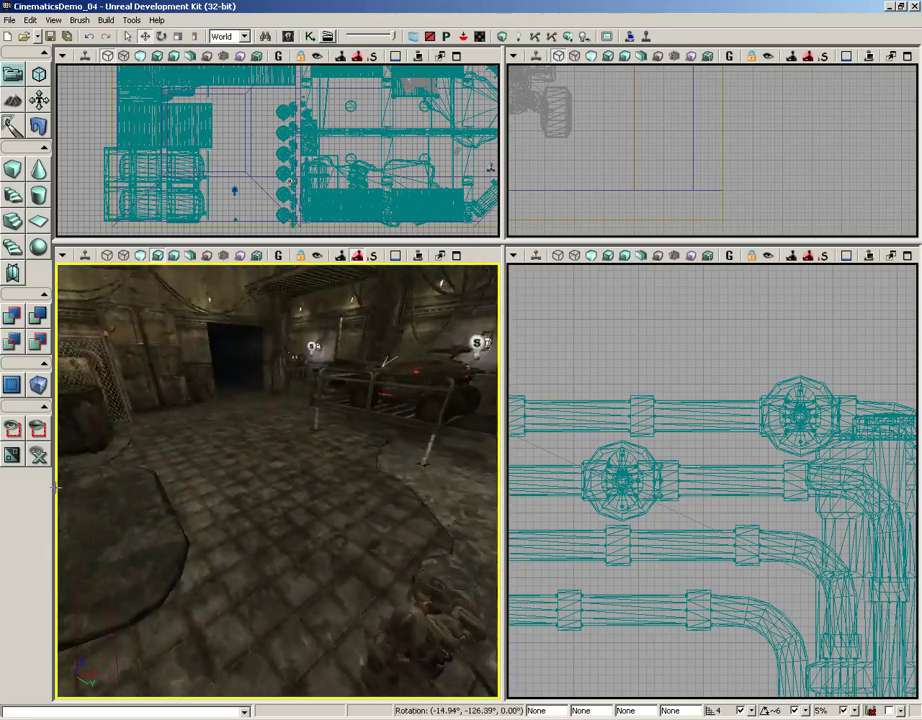
{"action": "left_click_drag", "start_coordinate": [55, 487], "coordinate": [270, 455]}
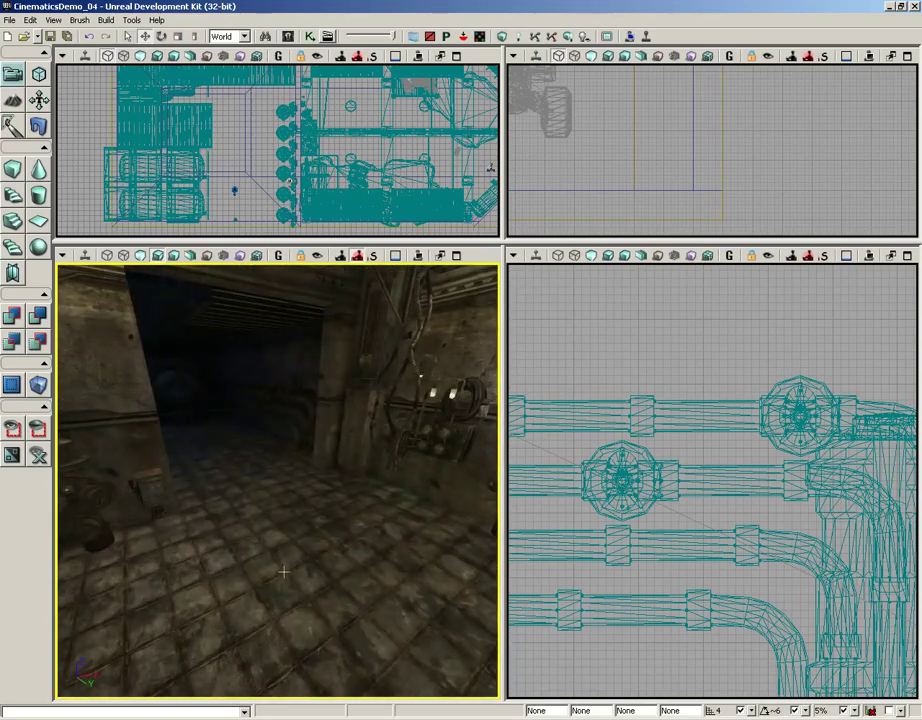
{"action": "left_click_drag", "start_coordinate": [284, 572], "coordinate": [62, 380]}
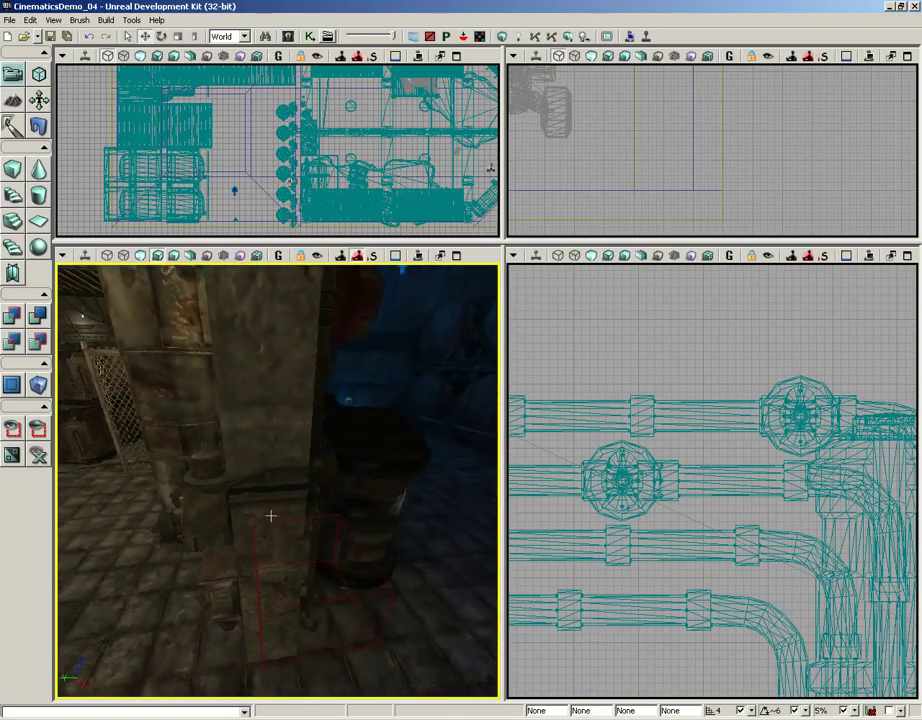
{"action": "right_click_drag", "start_coordinate": [171, 478], "coordinate": [145, 453]}
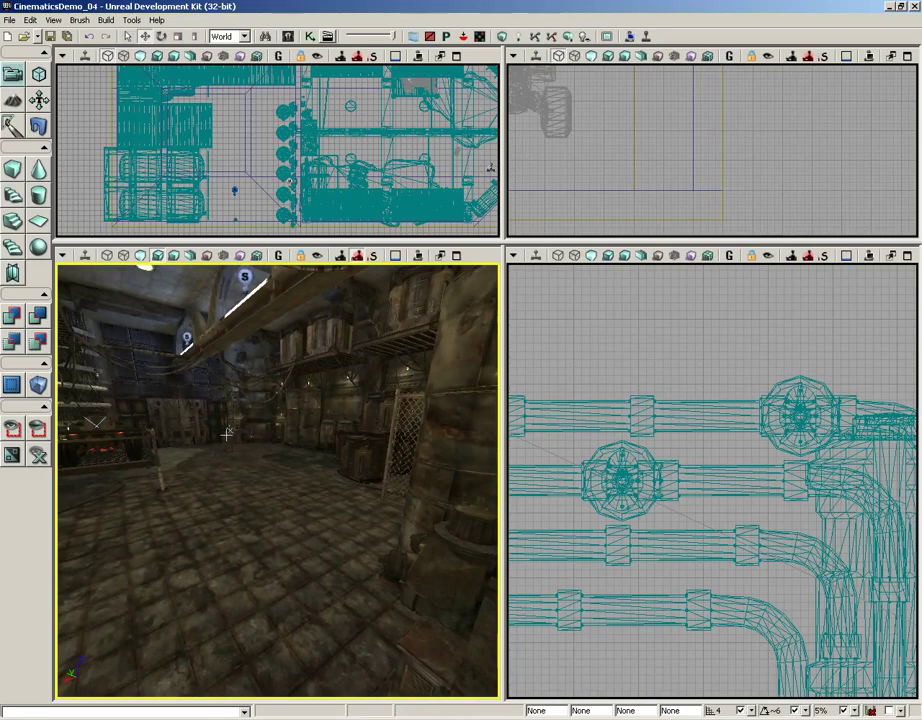
{"action": "right_click_drag", "start_coordinate": [225, 433], "coordinate": [307, 475]}
{"action": "left_click_drag", "start_coordinate": [311, 475], "coordinate": [251, 628]}
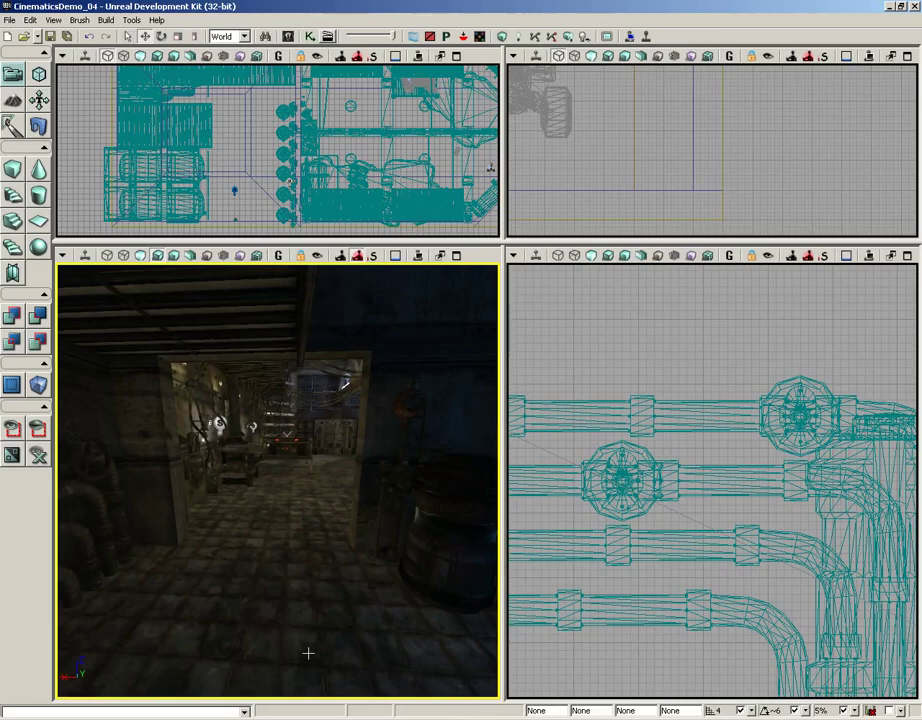
{"action": "left_click_drag", "start_coordinate": [313, 632], "coordinate": [356, 417]}
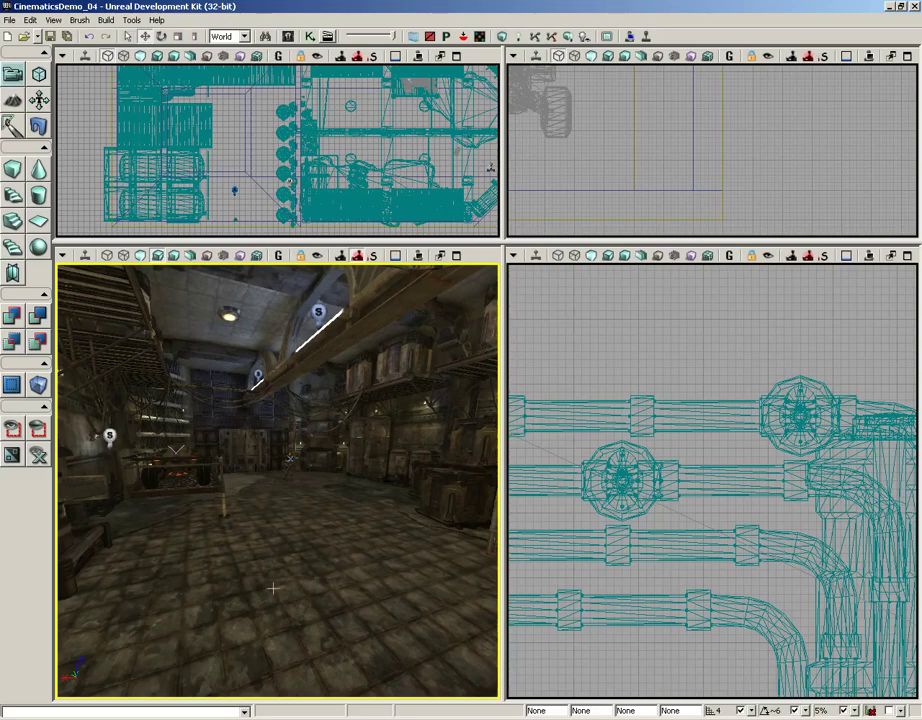
{"action": "left_click_drag", "start_coordinate": [360, 545], "coordinate": [384, 567]}
{"action": "left_click", "coordinate": [304, 528]}
{"action": "left_click", "coordinate": [305, 528]}
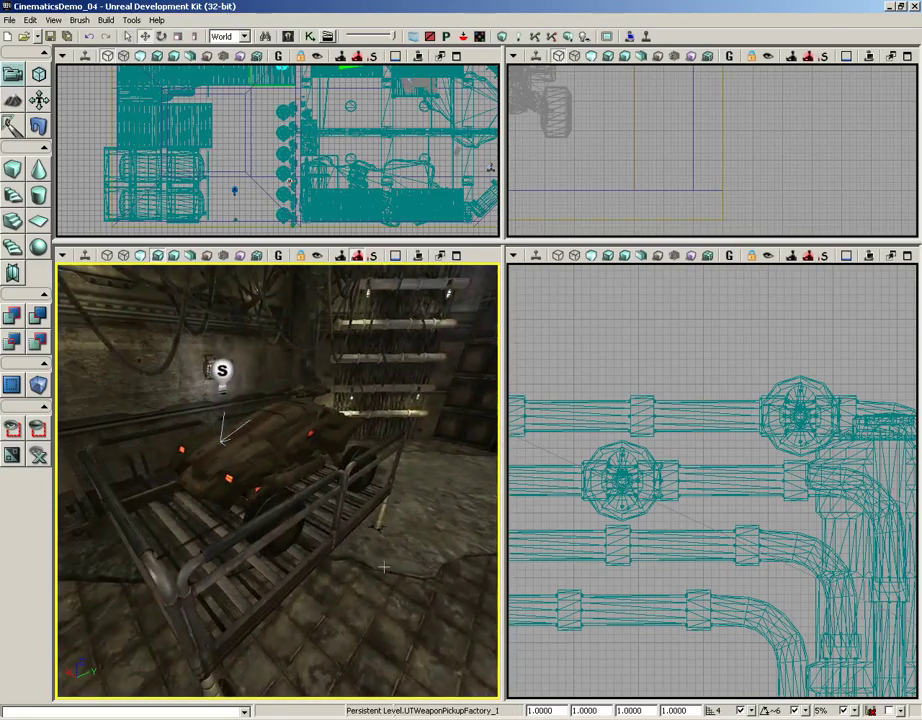
Turn on the Disabled? option in the UTVehicleFactory properties of the Scorpion vehicle factory on the platform
{"action": "left_click", "coordinate": [287, 465]}
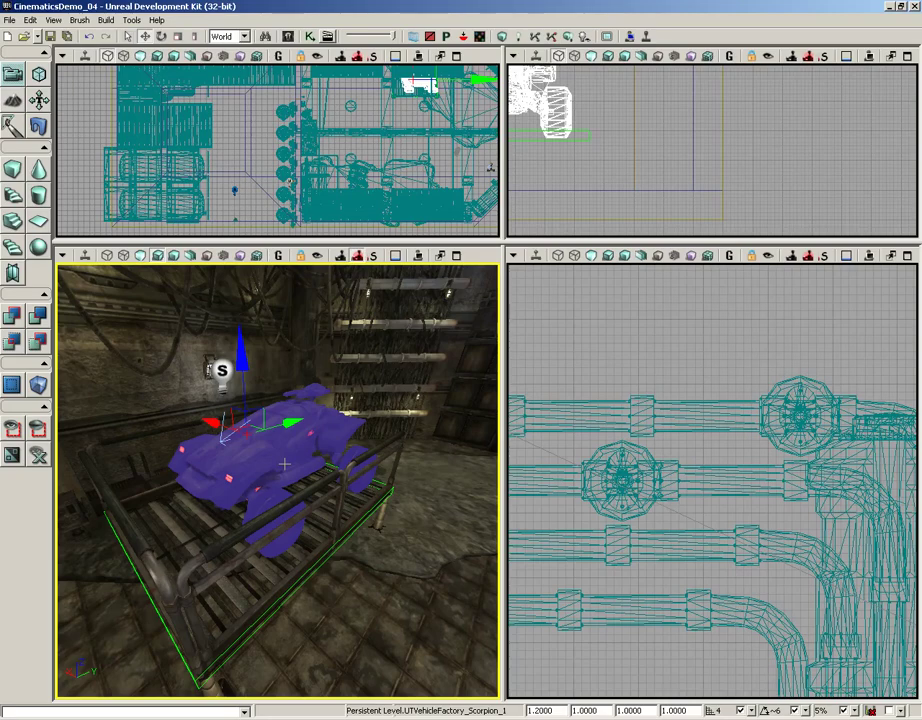
{"action": "left_click_drag", "start_coordinate": [200, 523], "coordinate": [459, 457]}
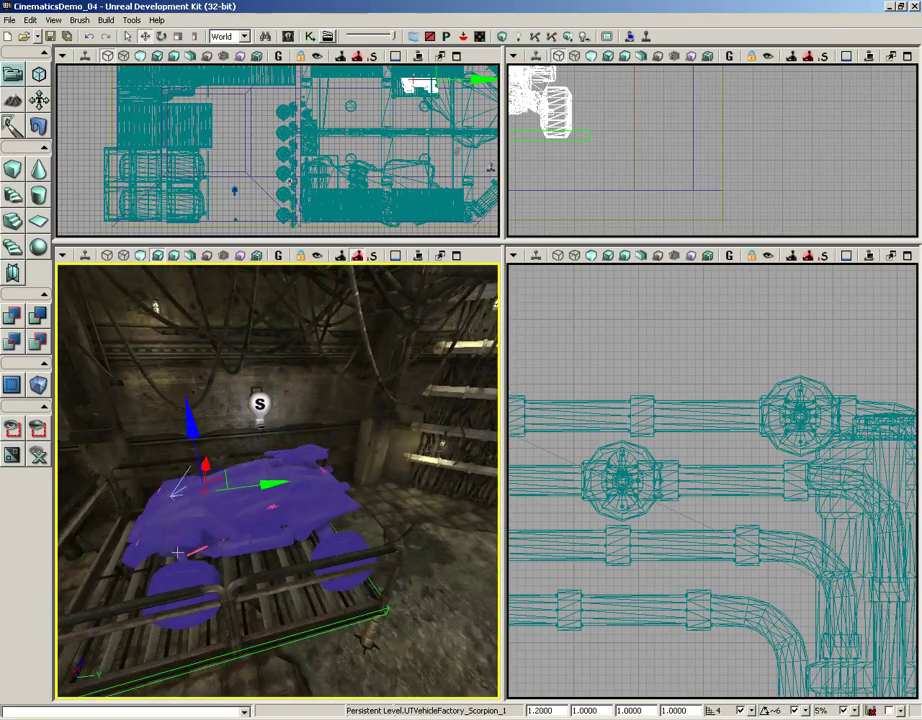
{"action": "double_click", "coordinate": [233, 516]}
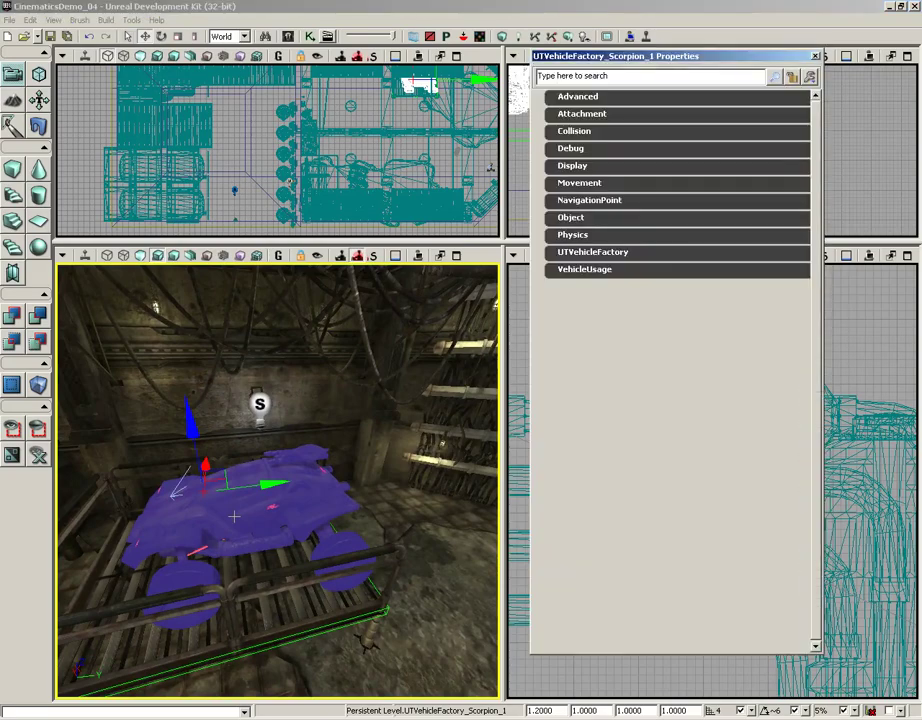
{"action": "left_click", "coordinate": [580, 253]}
{"action": "left_click", "coordinate": [663, 269]}
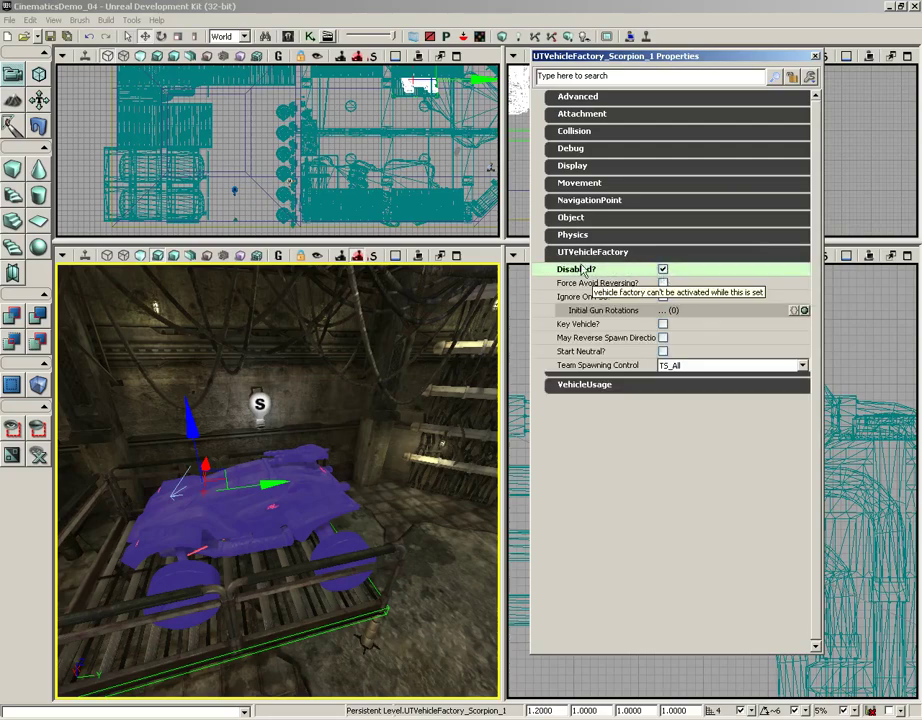
{"action": "left_click", "coordinate": [815, 56]}
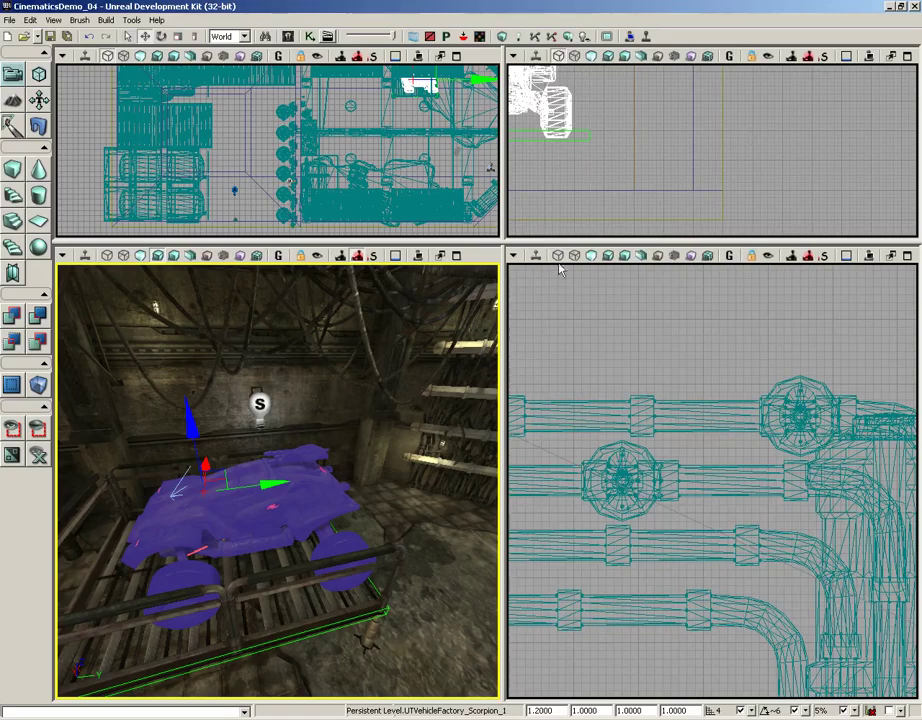
Examine the dark area beyond the doorway, including its floor, ceiling grating and far walls
{"action": "mouse_move", "coordinate": [416, 396]}
{"action": "left_mouse_down"}
{"action": "mouse_move", "coordinate": [118, 388]}
{"action": "mouse_move", "coordinate": [82, 368]}
{"action": "mouse_move", "coordinate": [74, 263]}
{"action": "mouse_move", "coordinate": [55, 261]}
{"action": "left_mouse_up"}
{"action": "left_click_drag", "start_coordinate": [348, 416], "coordinate": [340, 411]}
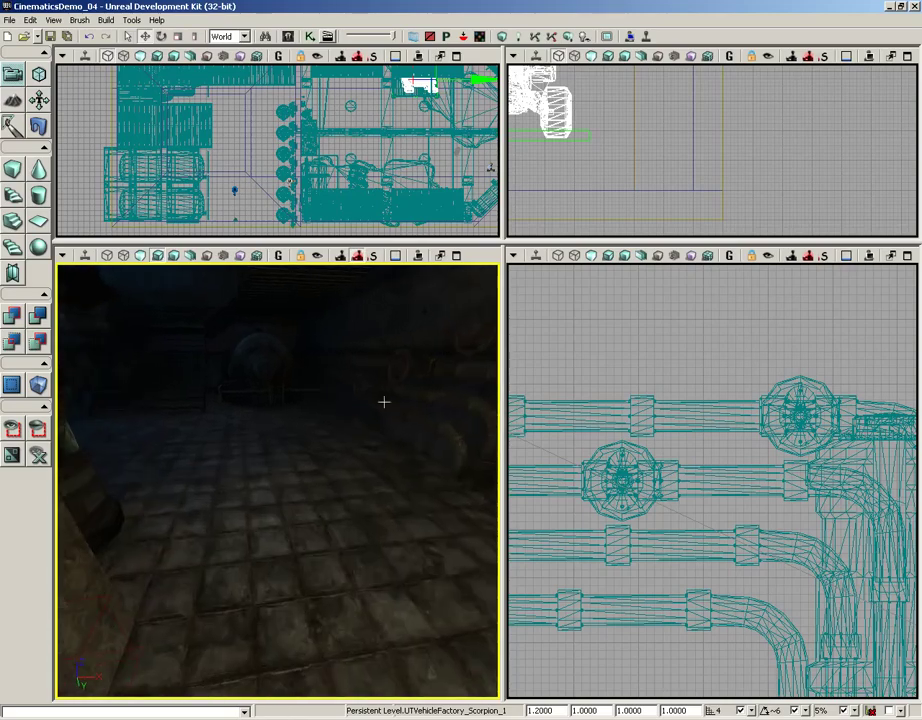
{"action": "left_click_drag", "start_coordinate": [343, 469], "coordinate": [304, 426]}
{"action": "mouse_move", "coordinate": [331, 473]}
{"action": "left_mouse_down"}
{"action": "mouse_move", "coordinate": [498, 478]}
{"action": "mouse_move", "coordinate": [496, 447]}
{"action": "mouse_move", "coordinate": [319, 473]}
{"action": "left_mouse_up"}
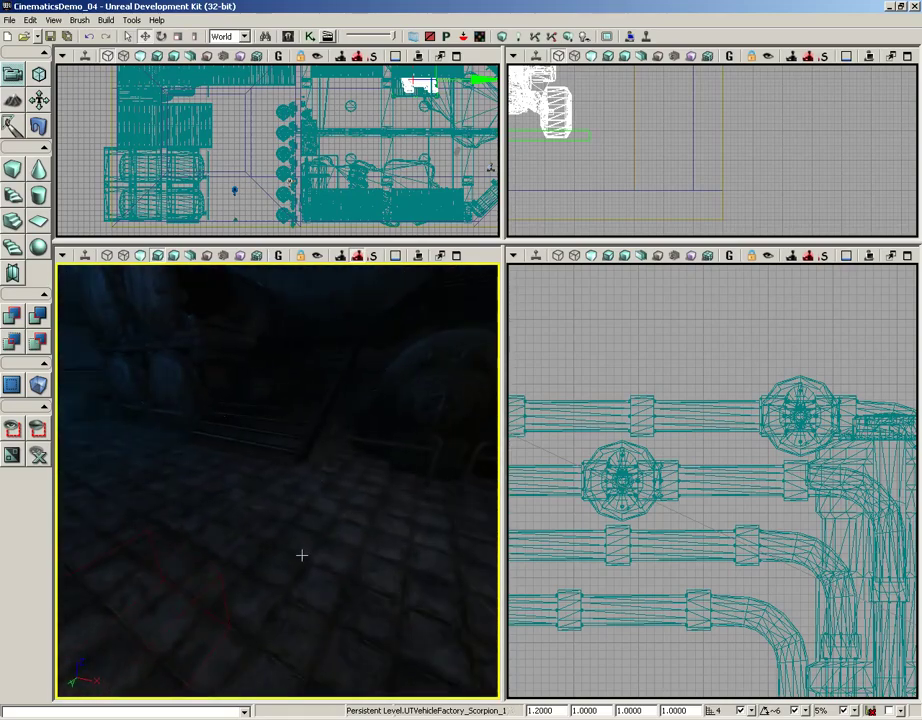
{"action": "left_click_drag", "start_coordinate": [300, 554], "coordinate": [456, 258]}
{"action": "right_click_drag", "start_coordinate": [309, 432], "coordinate": [309, 527]}
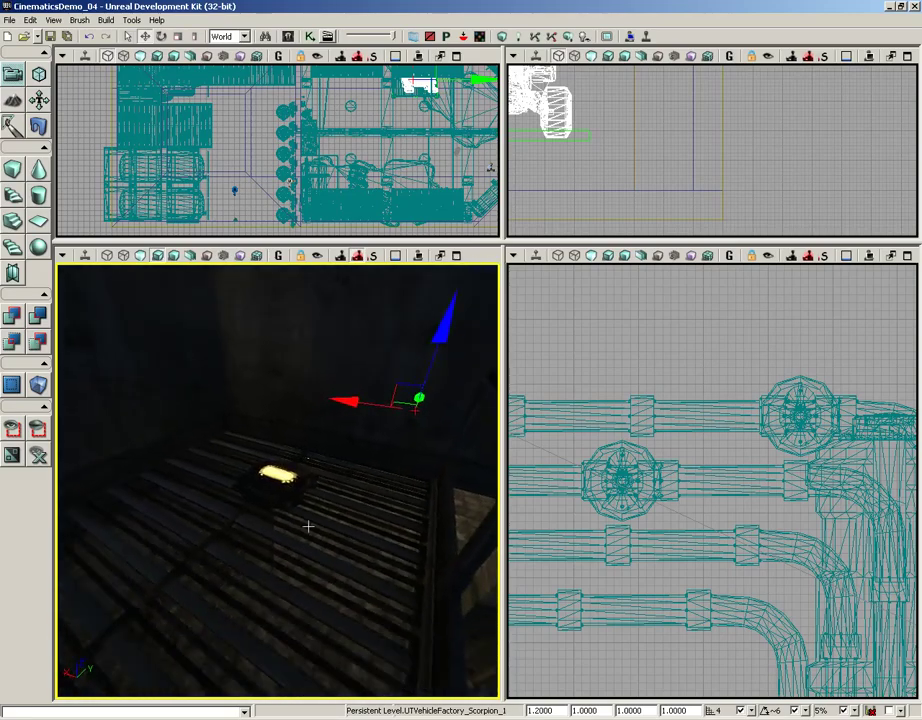
{"action": "left_click_drag", "start_coordinate": [309, 527], "coordinate": [308, 472]}
{"action": "right_click_drag", "start_coordinate": [308, 472], "coordinate": [345, 584]}
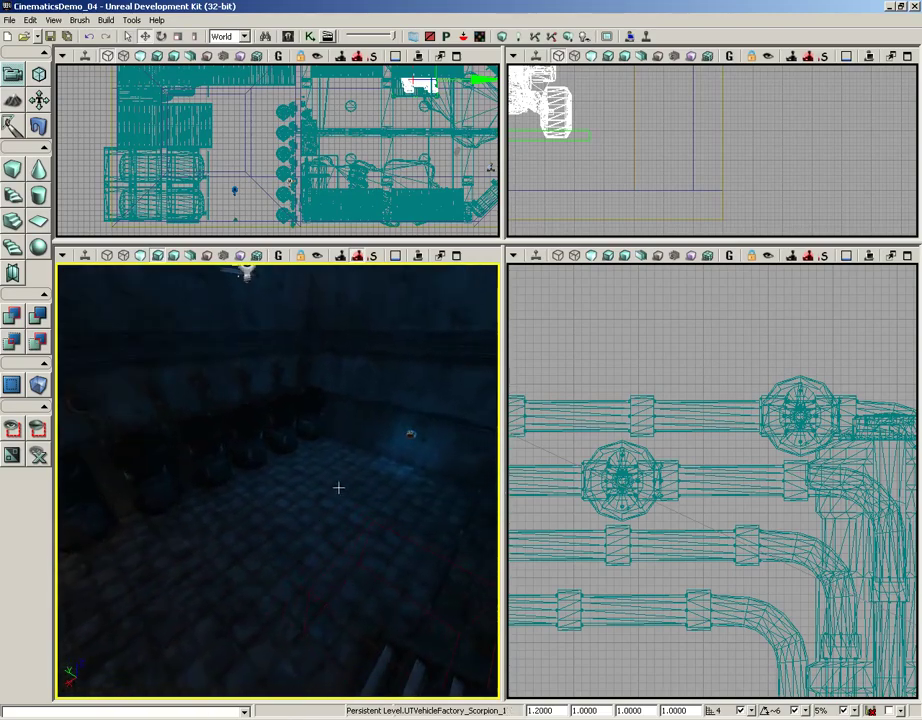
{"action": "right_click_drag", "start_coordinate": [338, 488], "coordinate": [86, 471]}
{"action": "left_click_drag", "start_coordinate": [86, 471], "coordinate": [56, 541]}
{"action": "right_click_drag", "start_coordinate": [56, 541], "coordinate": [56, 445]}
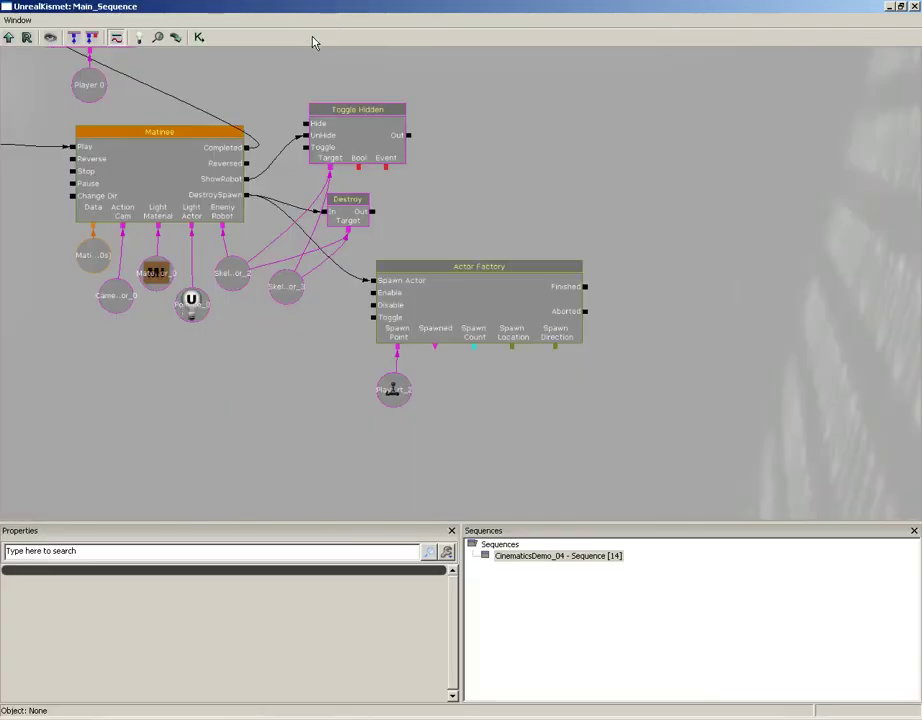
In Kismet, create a new object variable on the Actor Factory's Spawned connector and place it below and to the right of the node
{"action": "left_click", "coordinate": [311, 37]}
{"action": "scroll", "coordinate": [530, 465], "scroll_direction": "up", "scroll_amount": 2}
{"action": "left_click", "coordinate": [422, 278]}
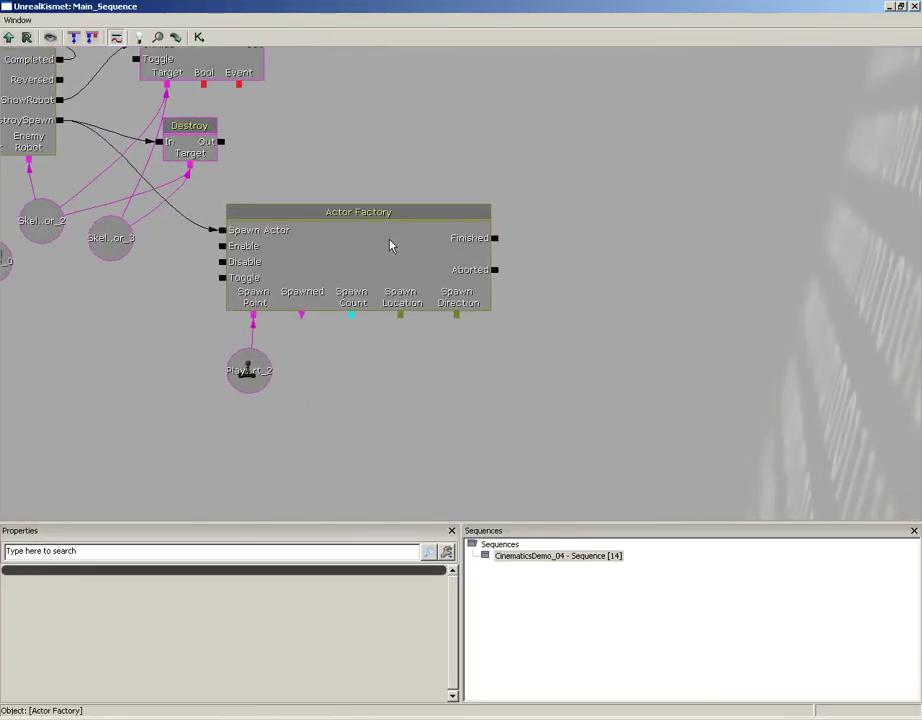
{"action": "left_click", "coordinate": [391, 246]}
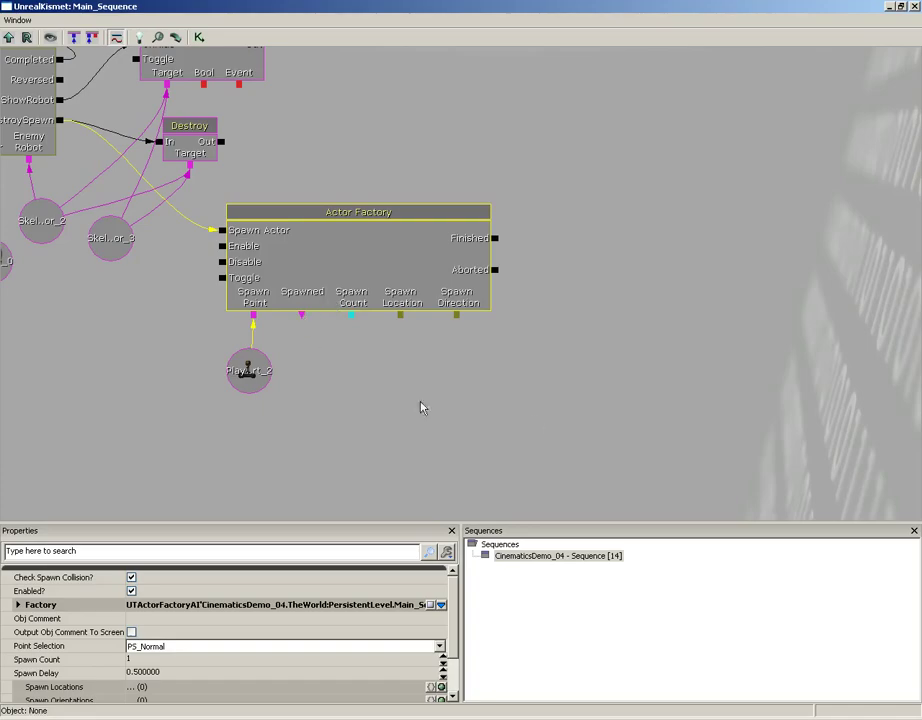
{"action": "right_click", "coordinate": [303, 320]}
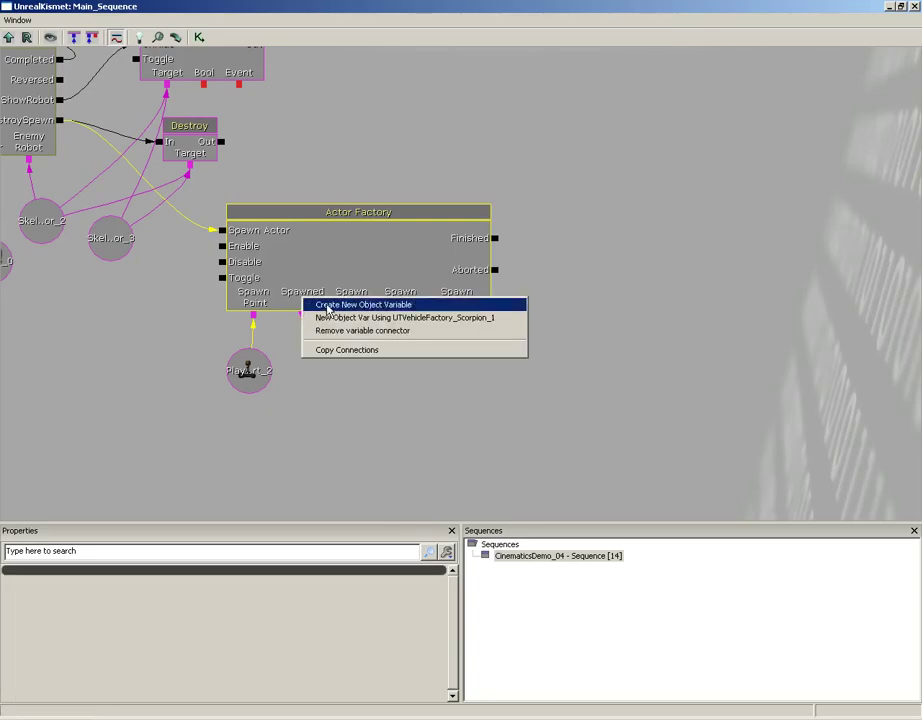
{"action": "left_click", "coordinate": [377, 308]}
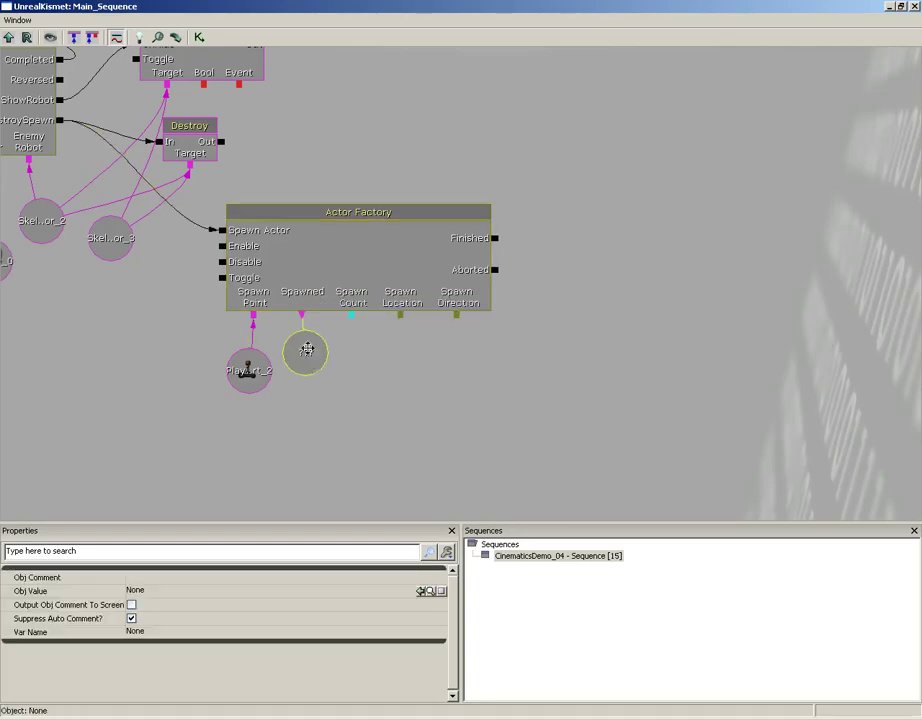
{"action": "left_click_drag", "start_coordinate": [309, 352], "coordinate": [484, 438], "text": "ctrl"}
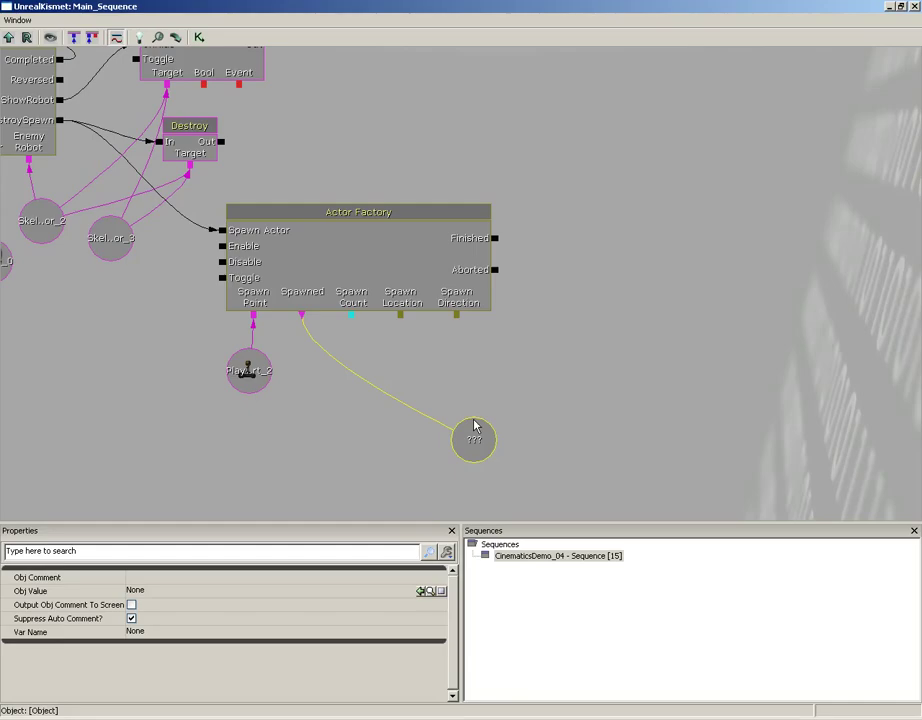
Add a Move To Actor AI action to the right of the Actor Factory node
{"action": "left_click_drag", "start_coordinate": [674, 344], "coordinate": [566, 276]}
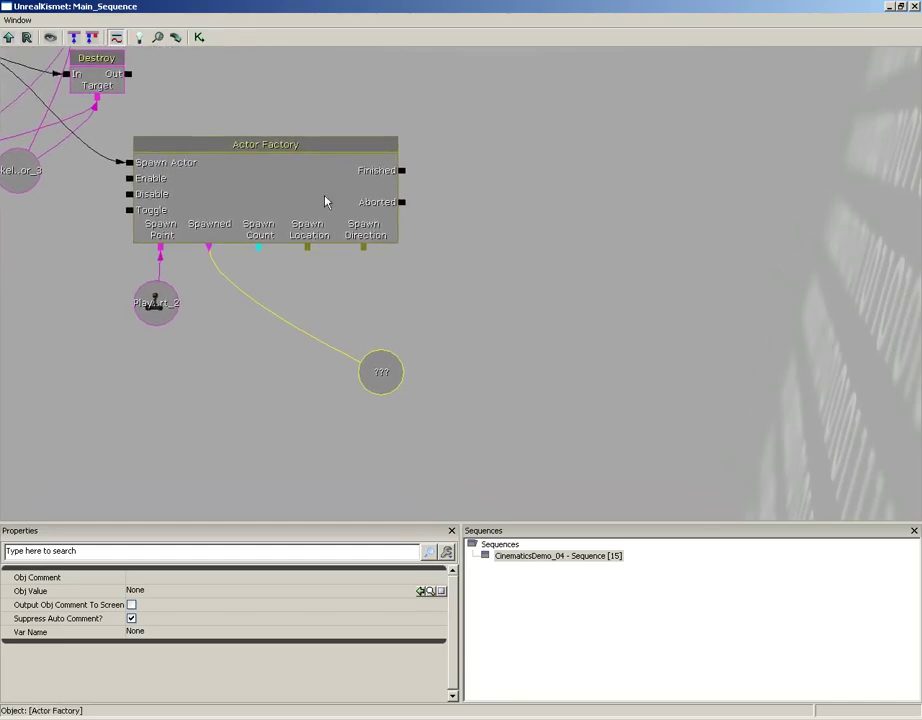
{"action": "right_click", "coordinate": [459, 173]}
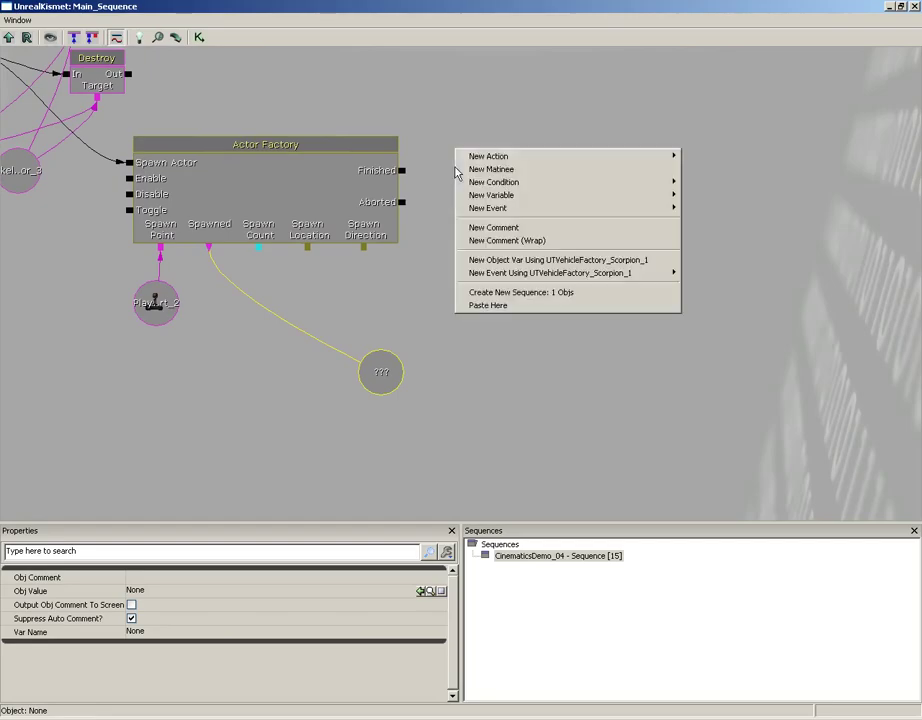
{"action": "mouse_move", "coordinate": [640, 158]}
{"action": "mouse_move", "coordinate": [729, 162]}
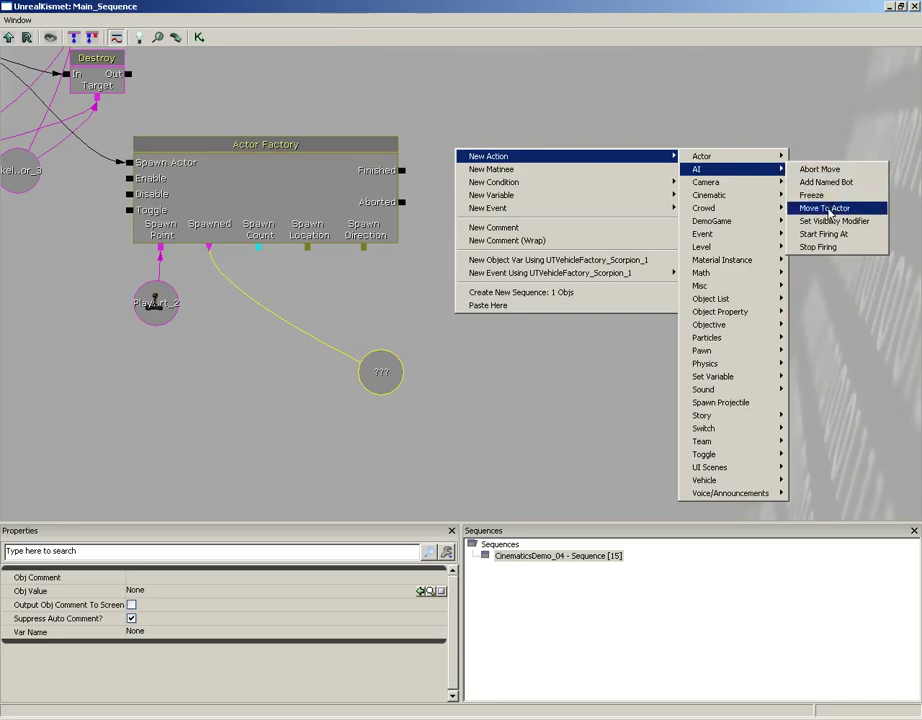
{"action": "left_click", "coordinate": [815, 208]}
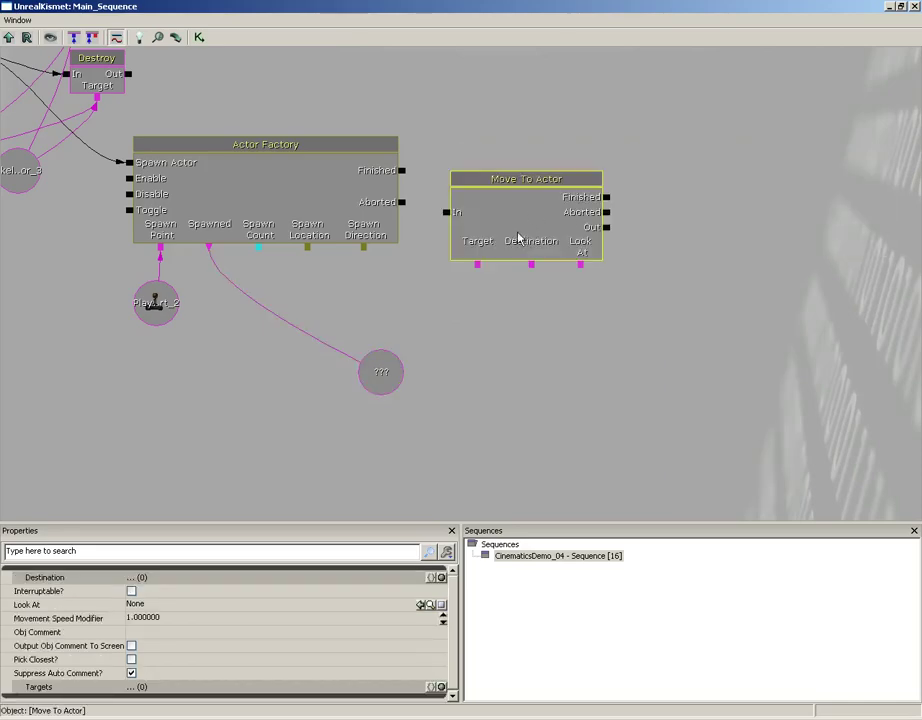
{"action": "left_click_drag", "start_coordinate": [521, 239], "coordinate": [541, 229], "text": "ctrl"}
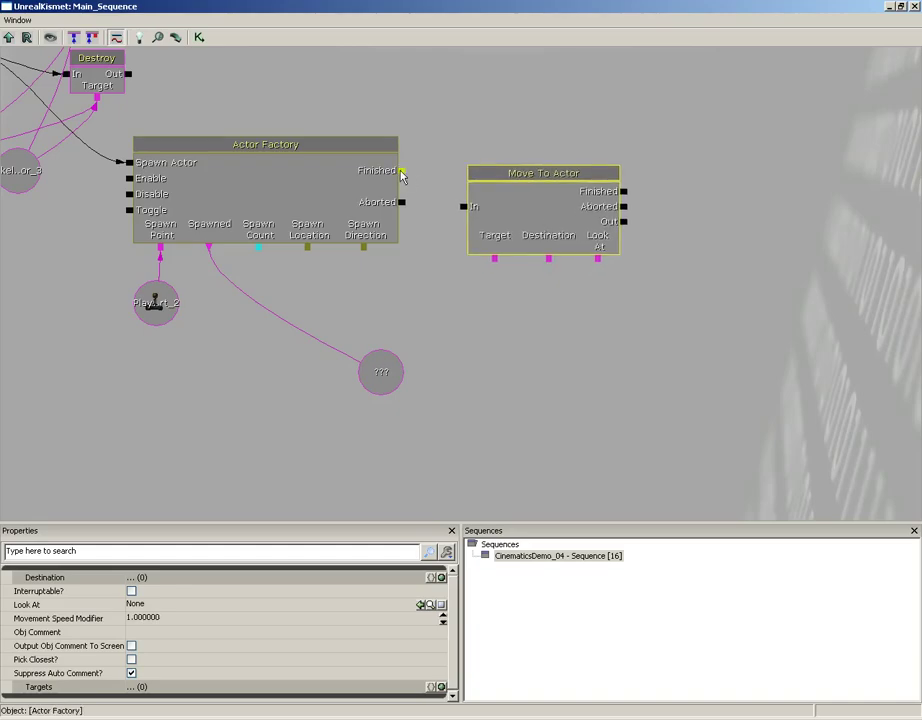
Connect the Actor Factory's Finished output to Move To Actor's In and its Target to the spawned object variable, then close Kismet
{"action": "left_click_drag", "start_coordinate": [400, 172], "coordinate": [464, 206]}
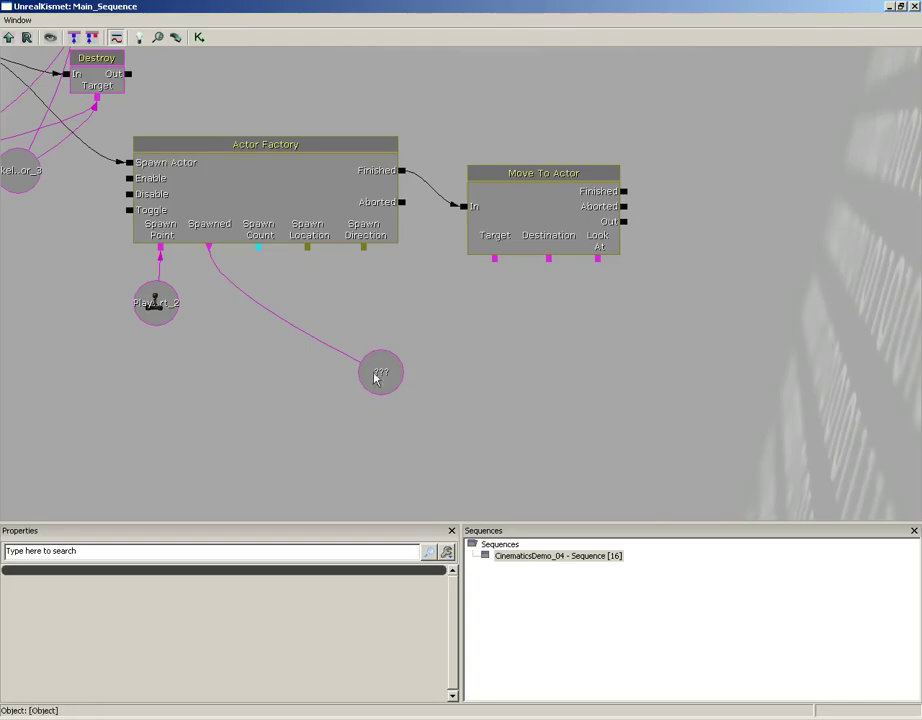
{"action": "left_click_drag", "start_coordinate": [496, 259], "coordinate": [377, 366]}
{"action": "left_click", "coordinate": [914, 7]}
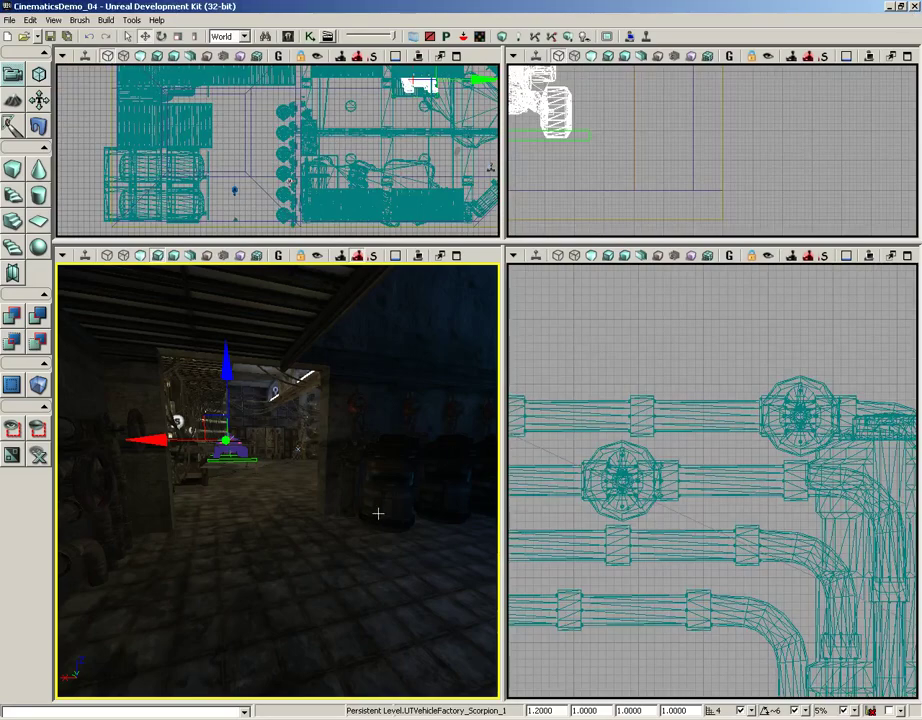
Locate the Note class in the list of placeable actor classes, then return to the level
{"action": "left_click_drag", "start_coordinate": [359, 450], "coordinate": [288, 515]}
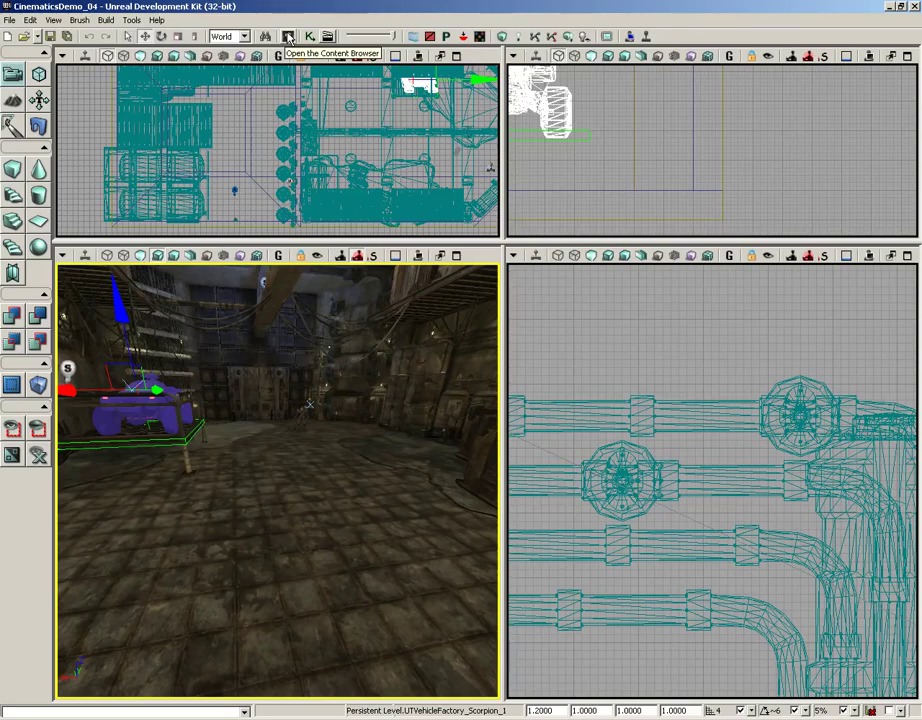
{"action": "left_click", "coordinate": [288, 37]}
{"action": "left_click", "coordinate": [172, 37]}
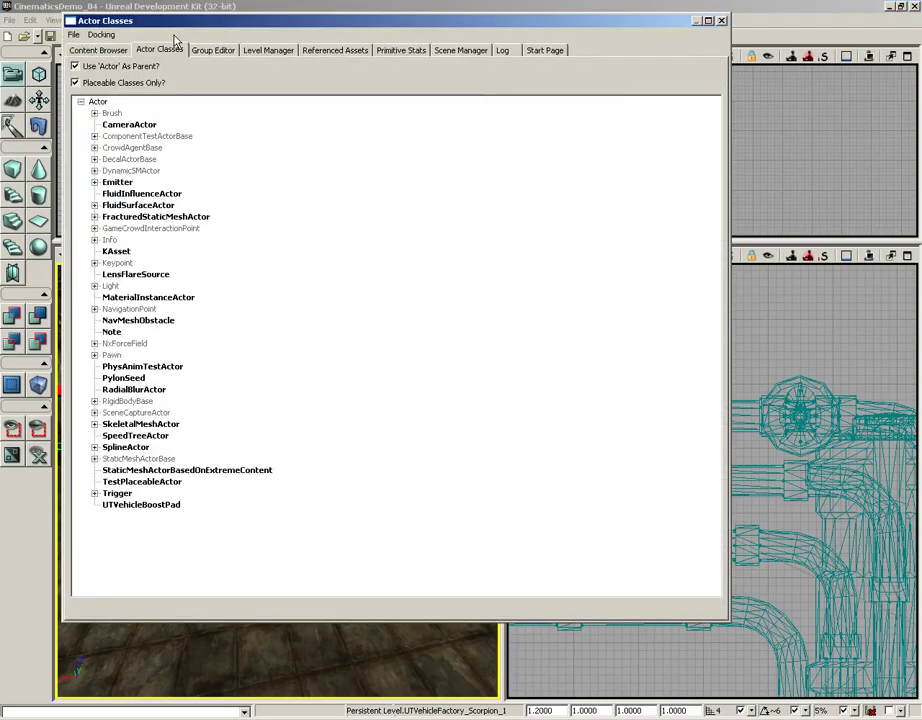
{"action": "left_click", "coordinate": [112, 332]}
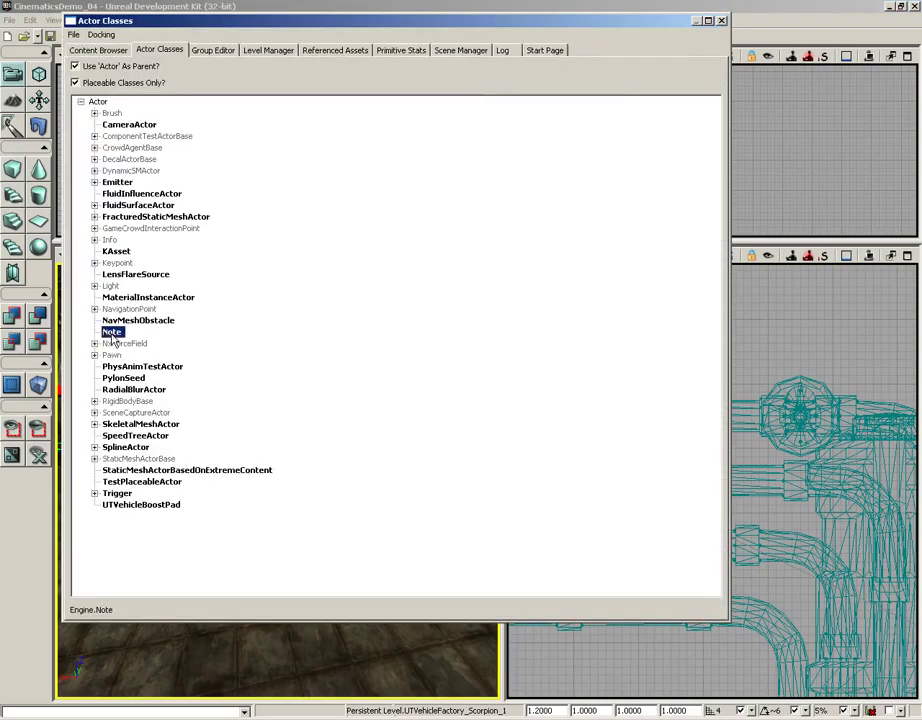
{"action": "left_click", "coordinate": [721, 21]}
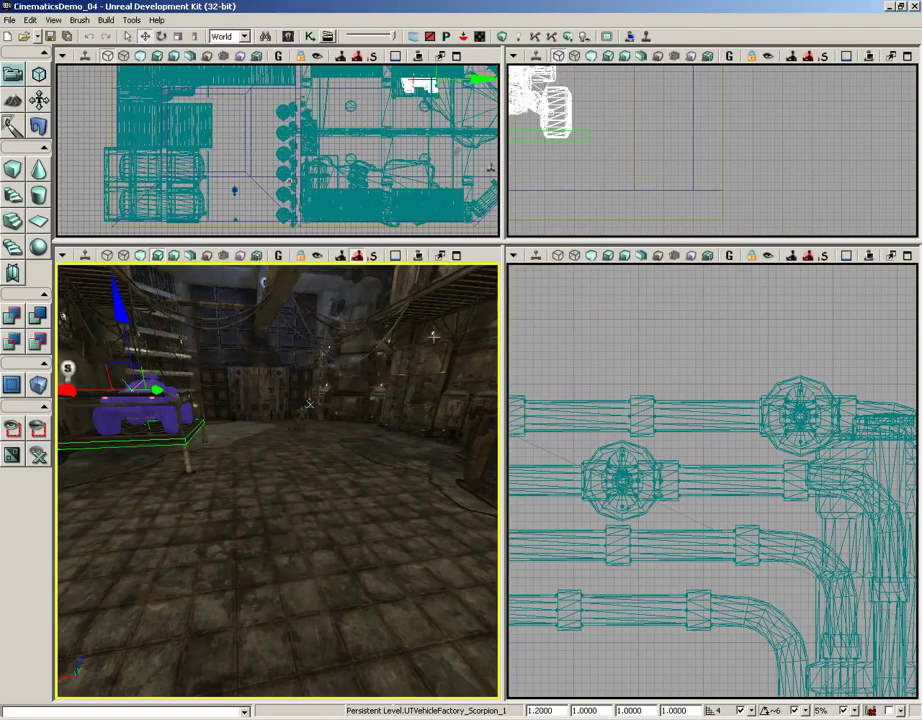
Add a Note to the open floor near the parked vehicle and adjust its height just above the ground
{"action": "right_click", "coordinate": [205, 545]}
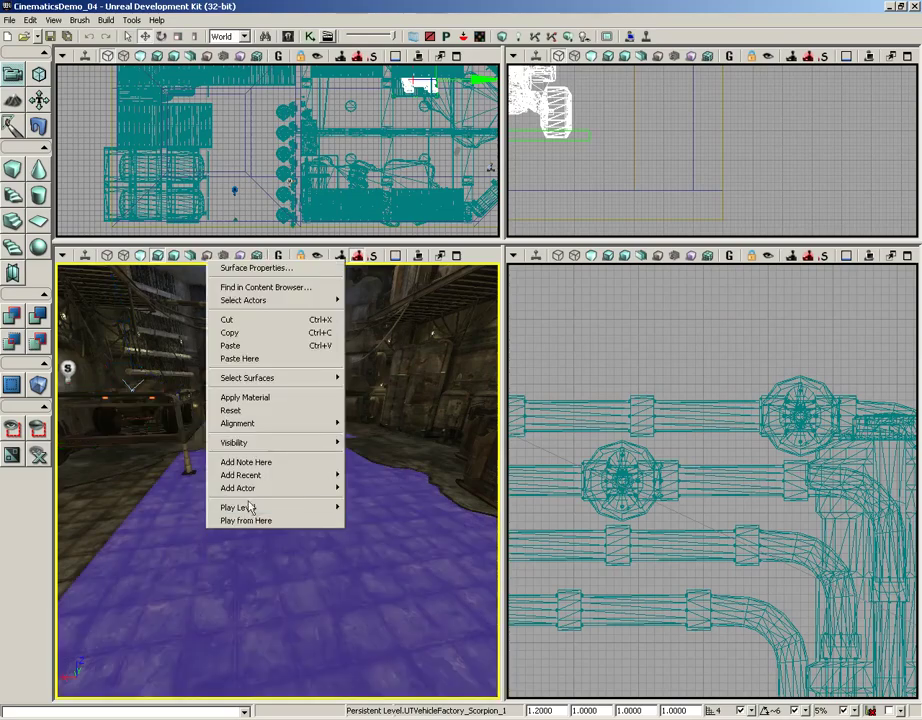
{"action": "left_click", "coordinate": [229, 464]}
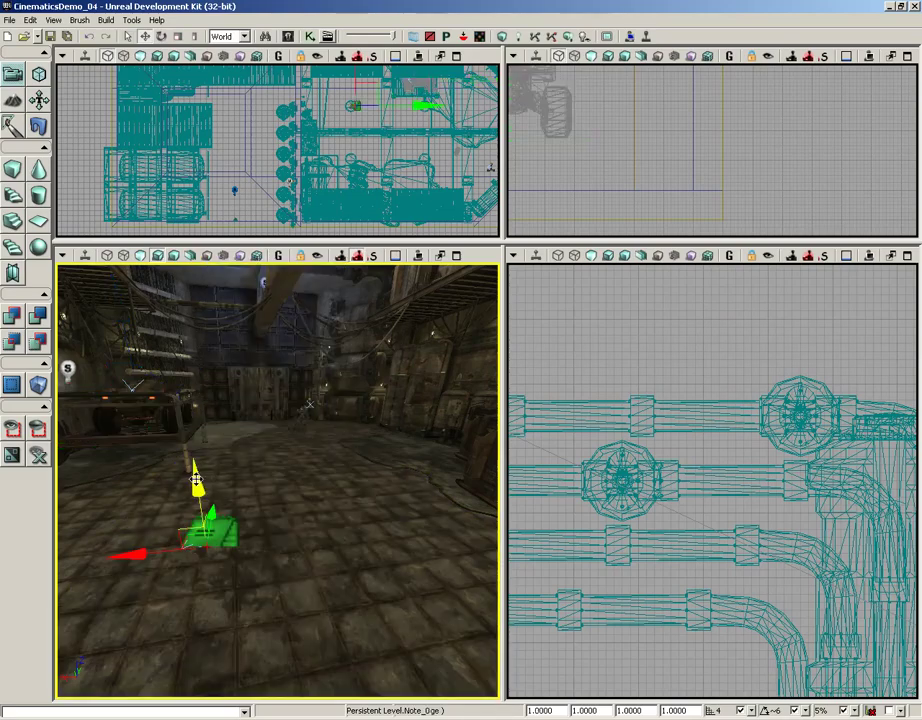
{"action": "mouse_move", "coordinate": [196, 480]}
{"action": "left_mouse_down"}
{"action": "mouse_move", "coordinate": [194, 424]}
{"action": "mouse_move", "coordinate": [194, 478]}
{"action": "left_mouse_up"}
{"action": "left_click_drag", "start_coordinate": [291, 498], "coordinate": [261, 438]}
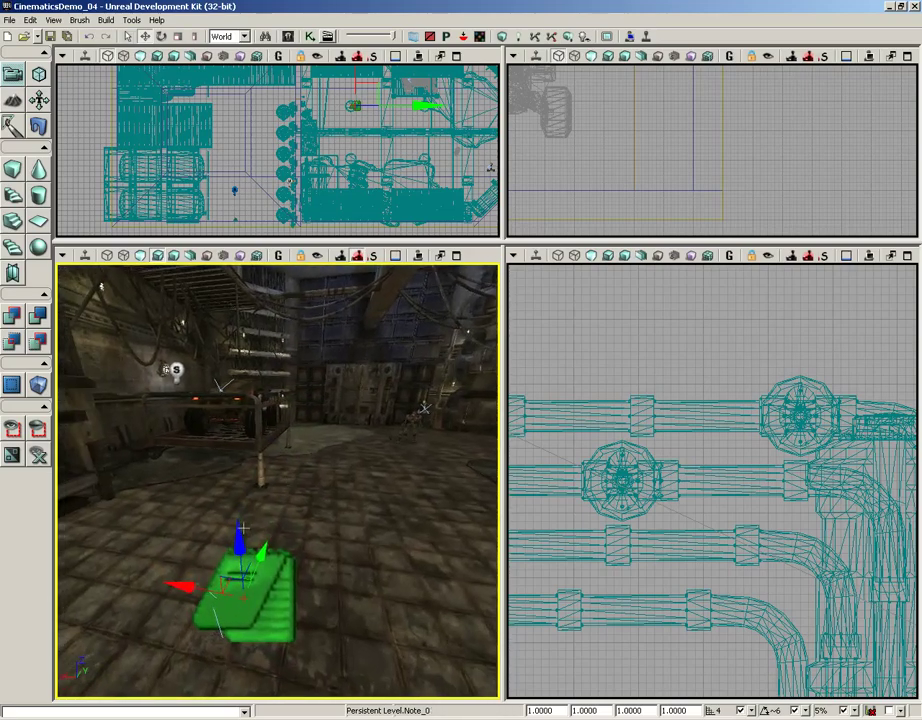
{"action": "left_click_drag", "start_coordinate": [243, 528], "coordinate": [241, 551]}
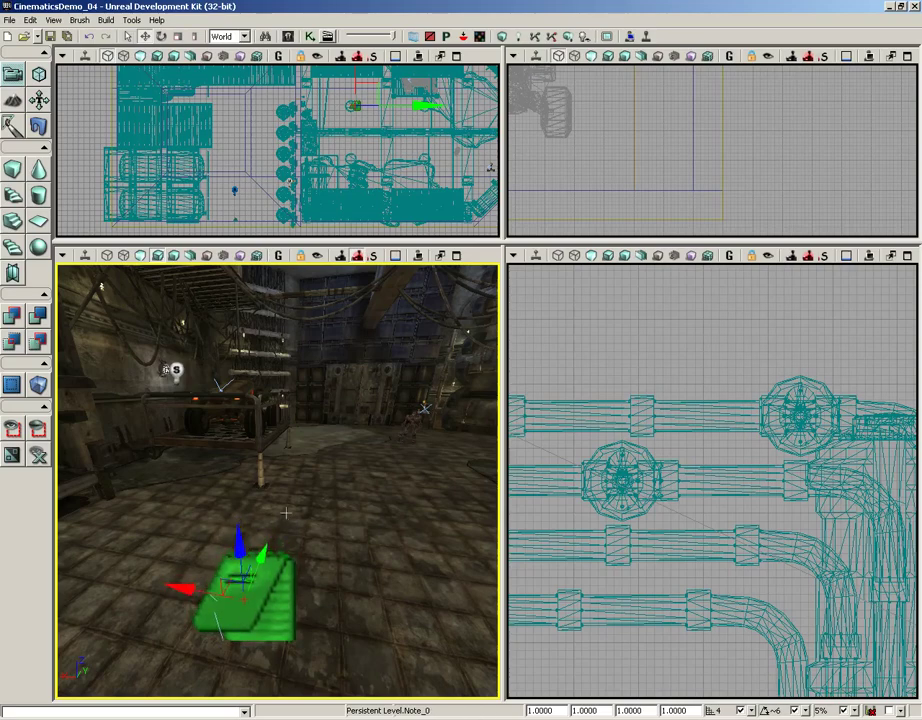
{"action": "mouse_move", "coordinate": [285, 513]}
{"action": "left_mouse_down"}
{"action": "mouse_move", "coordinate": [235, 504]}
{"action": "mouse_move", "coordinate": [290, 491]}
{"action": "left_mouse_up"}
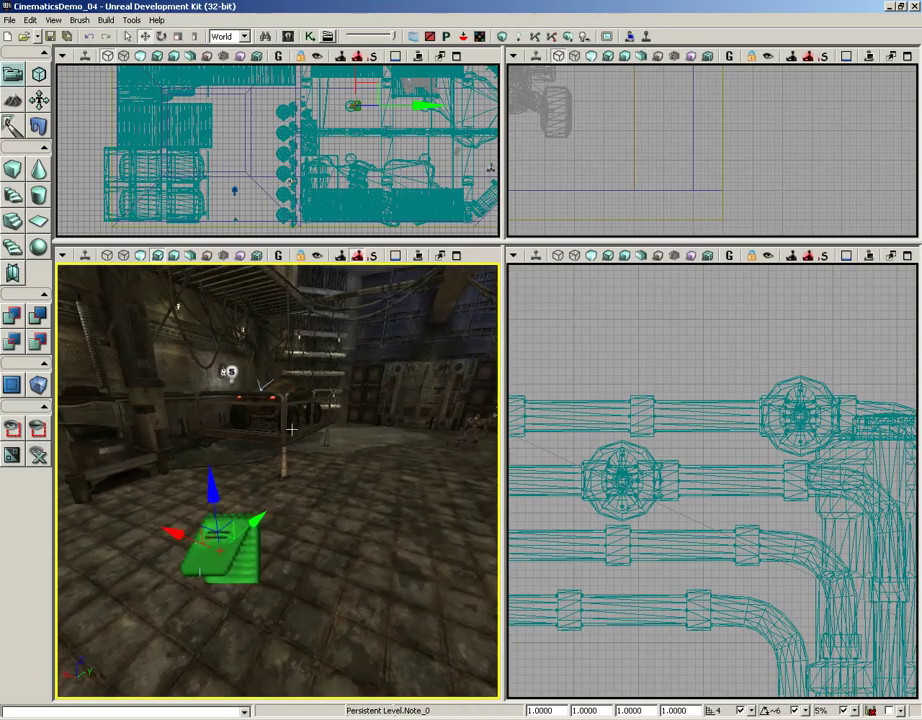
In Kismet, assign the selected Note as a new object variable on Move To Actor's Destination, then close Kismet
{"action": "left_click", "coordinate": [310, 36]}
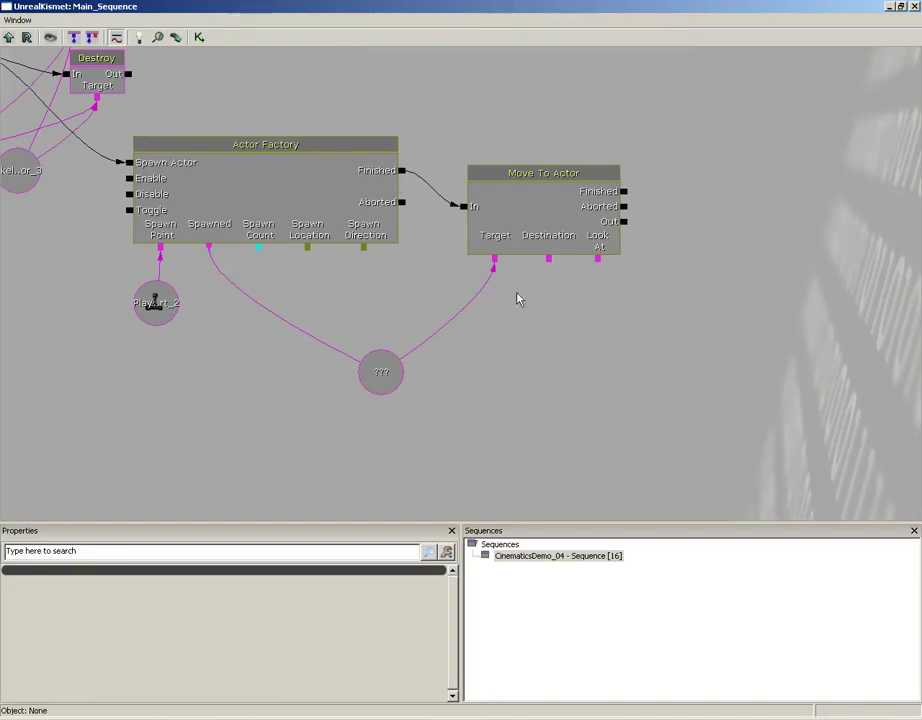
{"action": "right_click", "coordinate": [548, 263]}
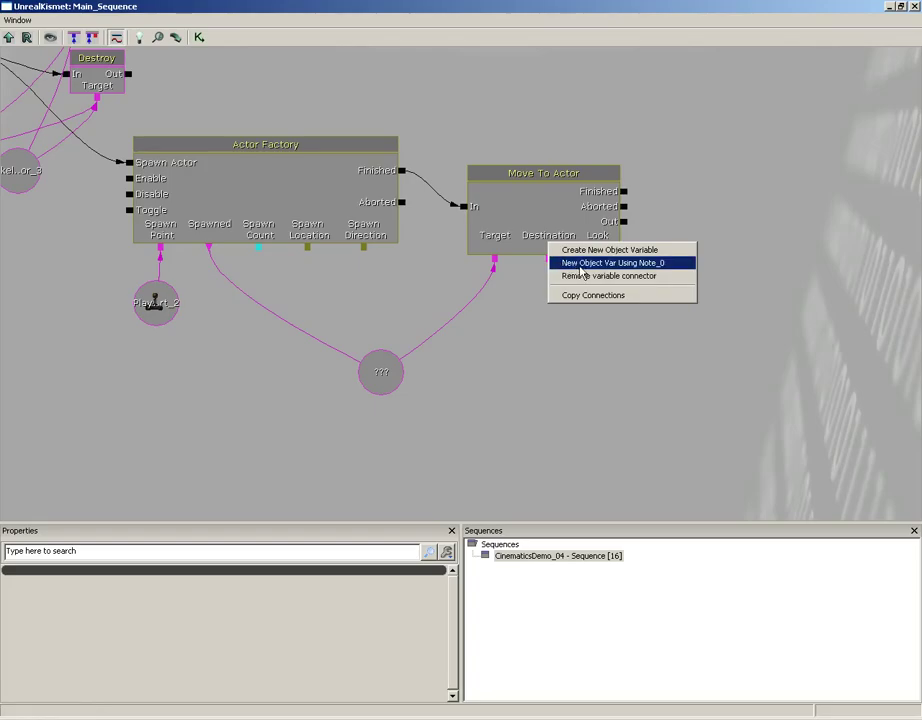
{"action": "left_click", "coordinate": [580, 263]}
{"action": "left_click", "coordinate": [914, 7]}
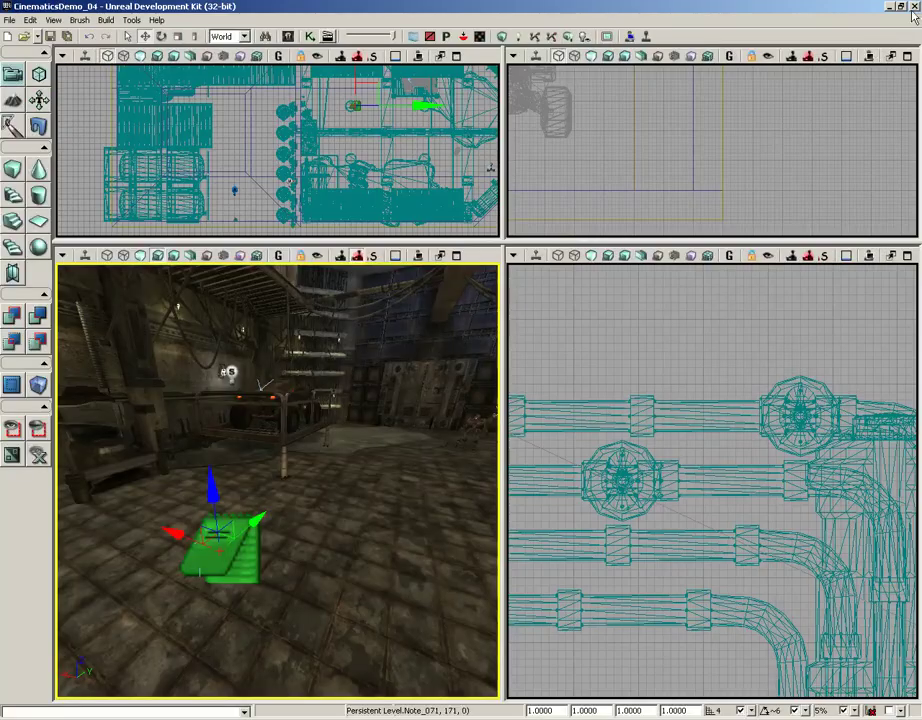
Play the level from the dark area, trigger the wall switch and check the spawned actor's movement in the main room, then end the test
{"action": "left_click_drag", "start_coordinate": [68, 413], "coordinate": [372, 469]}
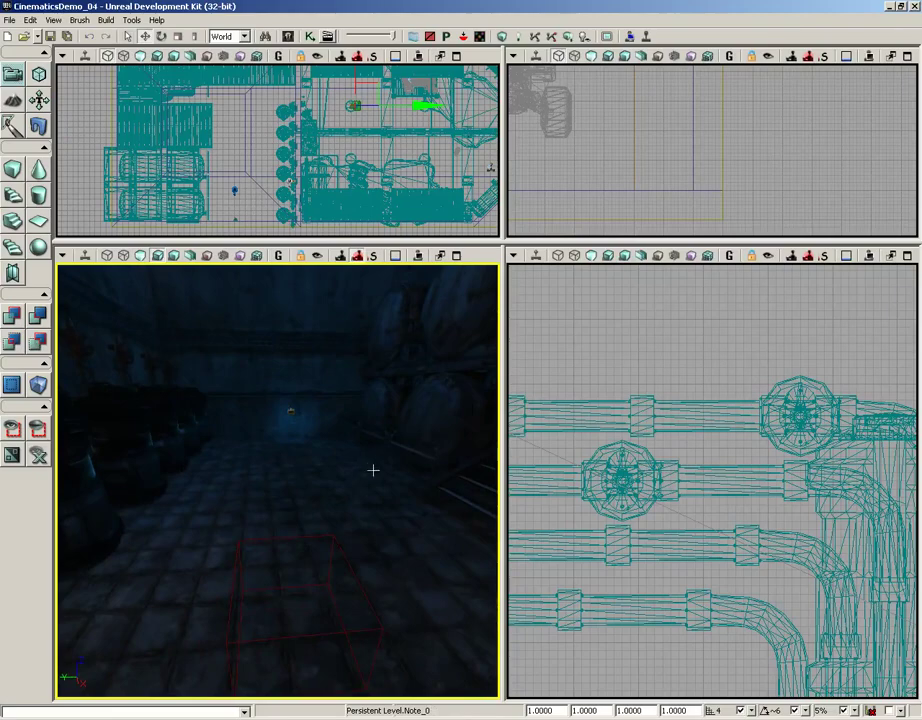
{"action": "right_click", "coordinate": [301, 467]}
{"action": "left_click", "coordinate": [340, 719]}
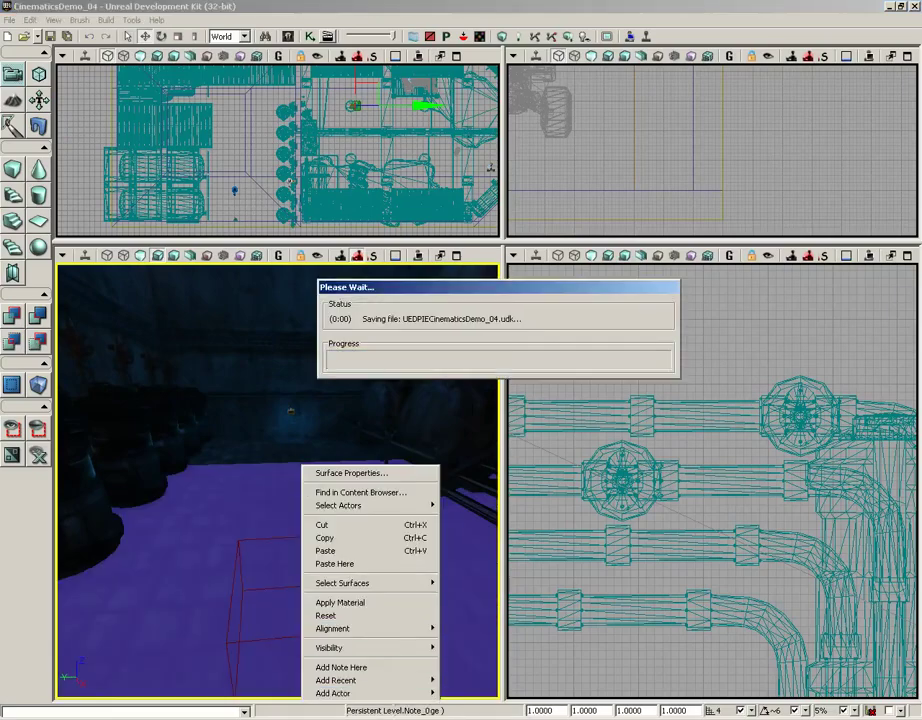
{"action": "key", "text": "w"}
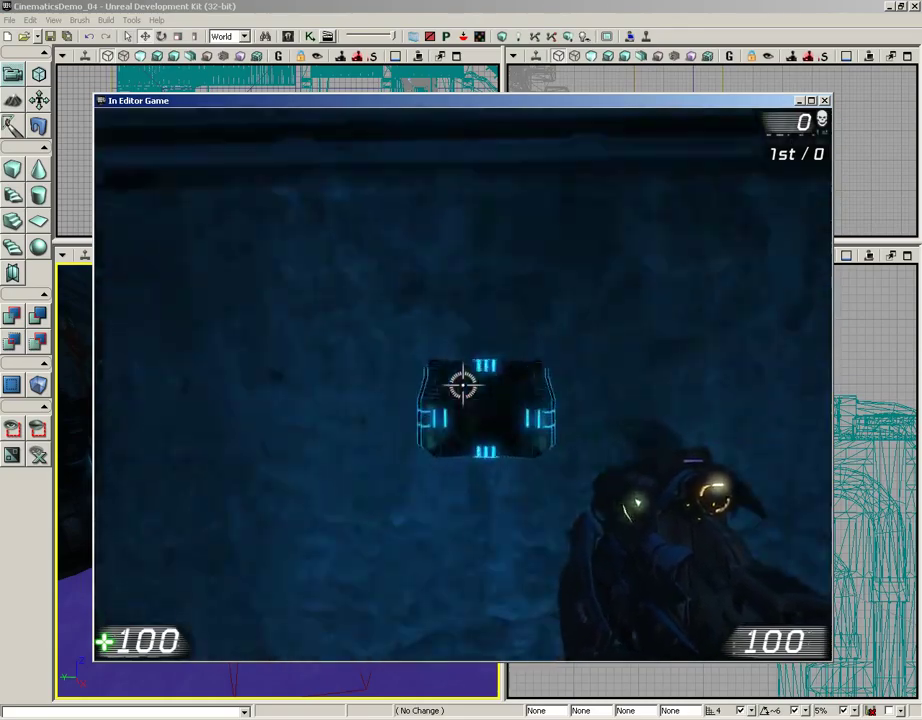
{"action": "key", "text": "e"}
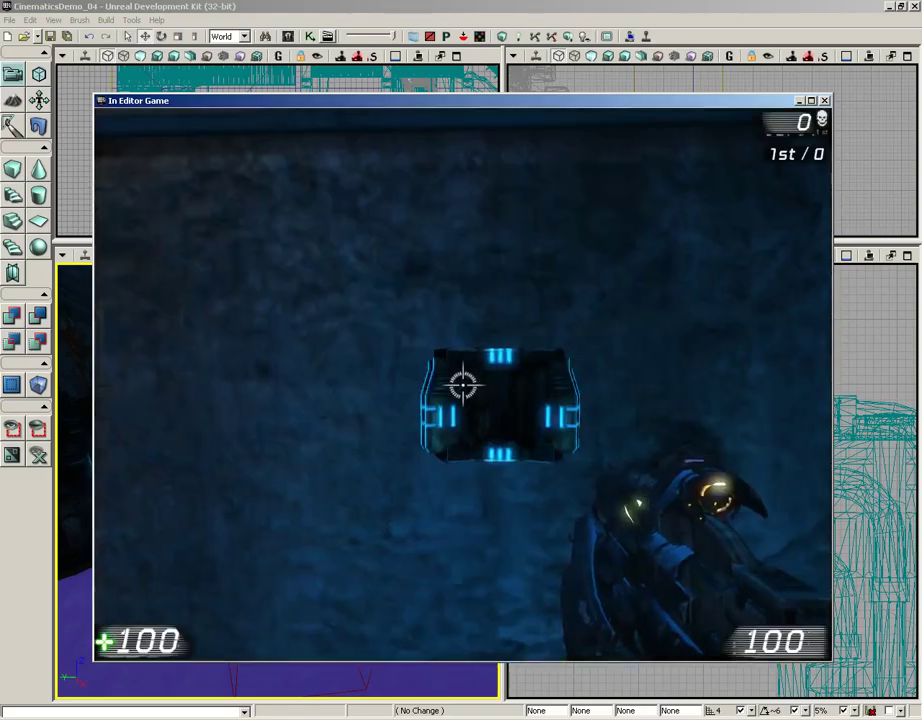
{"action": "key", "text": "w"}
{"action": "key", "text": "w"}
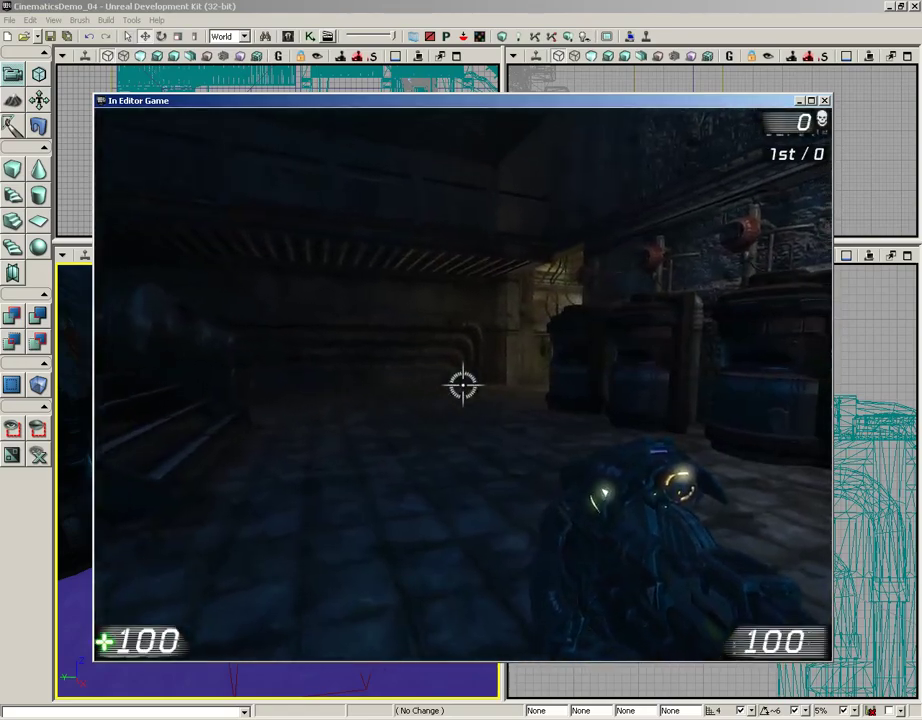
{"action": "key", "text": "w"}
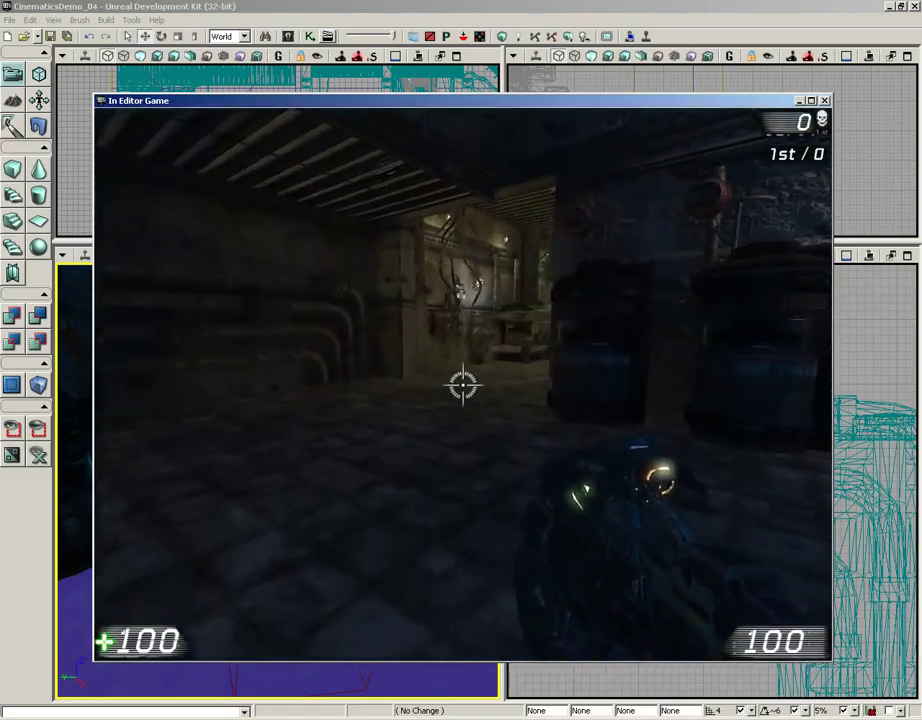
{"action": "key", "text": "w"}
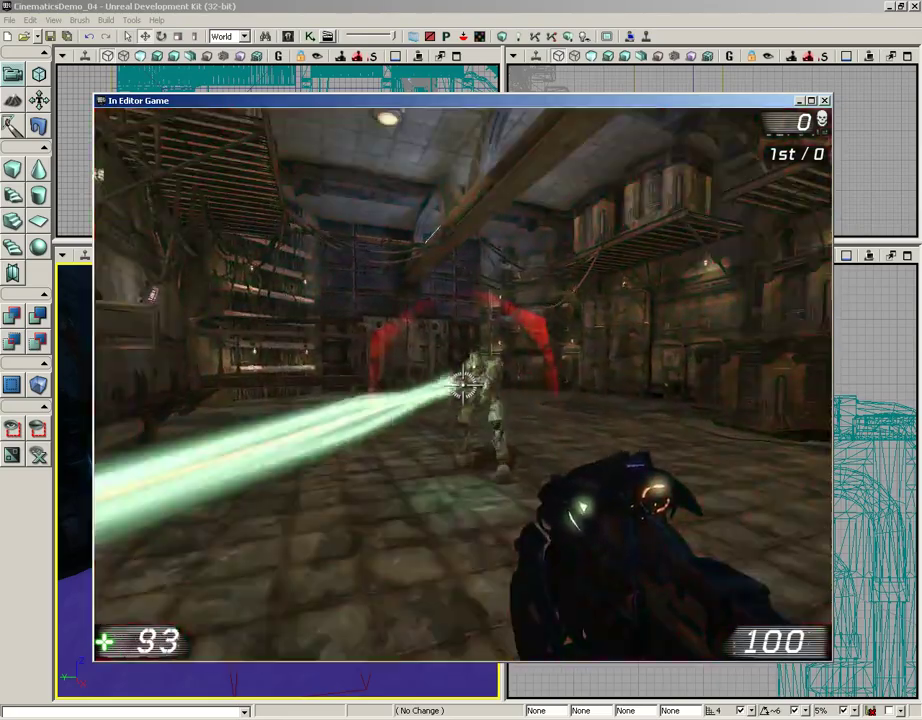
{"action": "left_click", "coordinate": [462, 385]}
{"action": "key", "text": "Escape"}
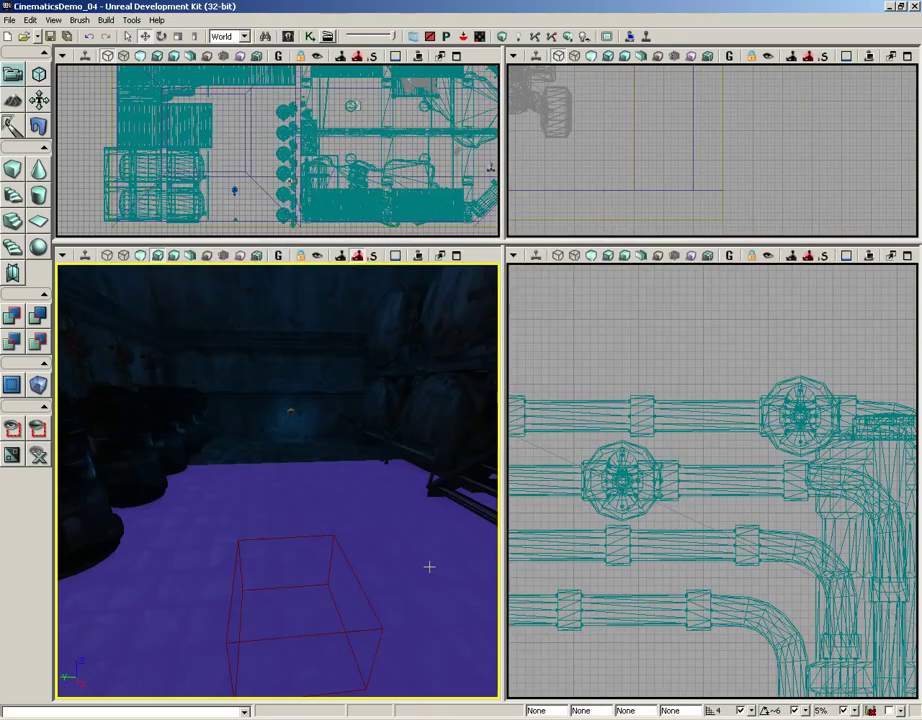
Move the Note from the main room's floor through the doorway to behind the wall of the dark area
{"action": "left_click_drag", "start_coordinate": [332, 525], "coordinate": [348, 480]}
{"action": "right_click_drag", "start_coordinate": [348, 480], "coordinate": [251, 529]}
{"action": "left_click", "coordinate": [368, 521]}
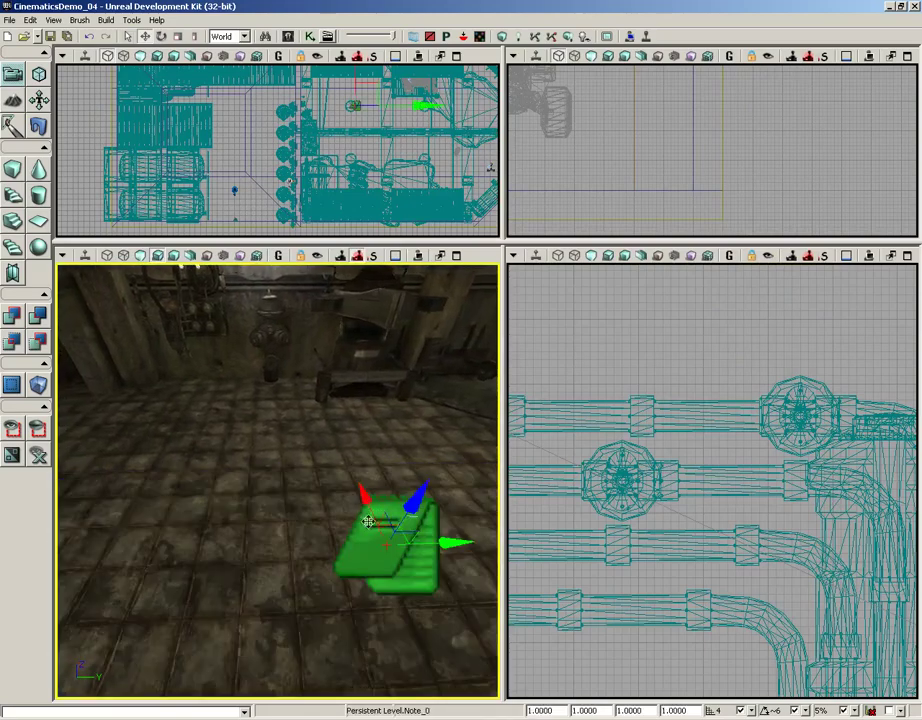
{"action": "left_click_drag", "start_coordinate": [355, 541], "coordinate": [335, 541]}
{"action": "left_click_drag", "start_coordinate": [376, 488], "coordinate": [74, 438]}
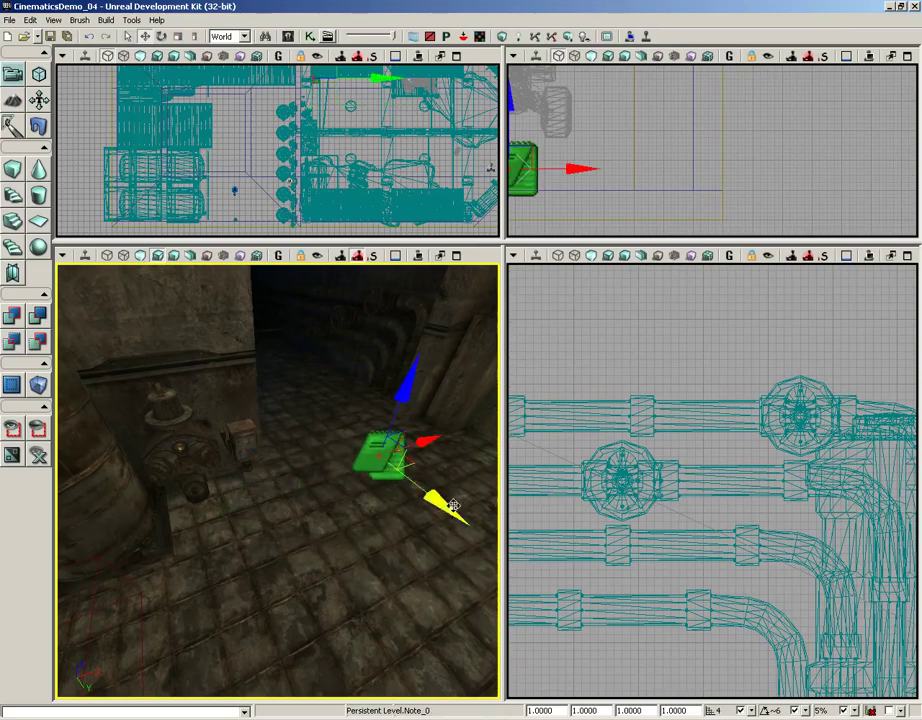
{"action": "left_click_drag", "start_coordinate": [455, 502], "coordinate": [371, 452]}
{"action": "left_click_drag", "start_coordinate": [319, 398], "coordinate": [313, 392]}
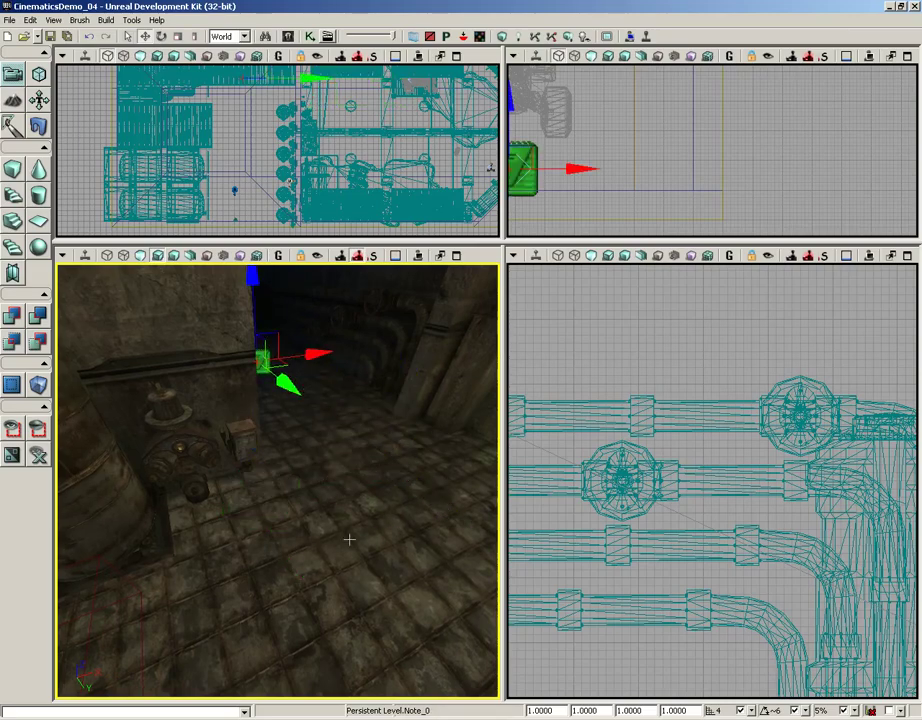
Play the level from the dark area again to check how the spawned actor heads for the relocated Note, then end the test
{"action": "right_click_drag", "start_coordinate": [318, 503], "coordinate": [100, 490]}
{"action": "right_click", "coordinate": [402, 488]}
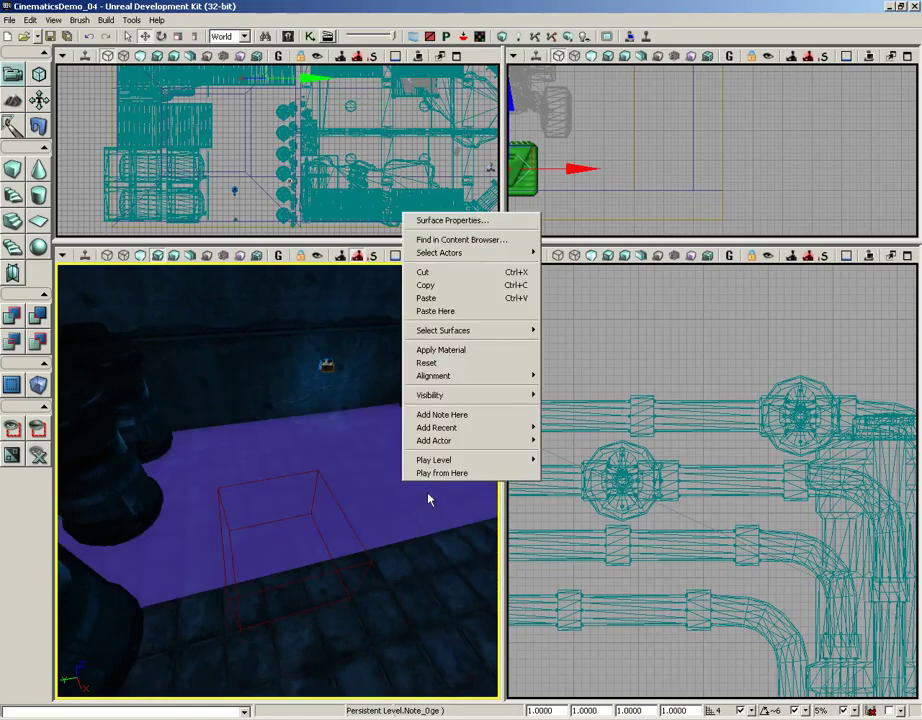
{"action": "left_click", "coordinate": [433, 474]}
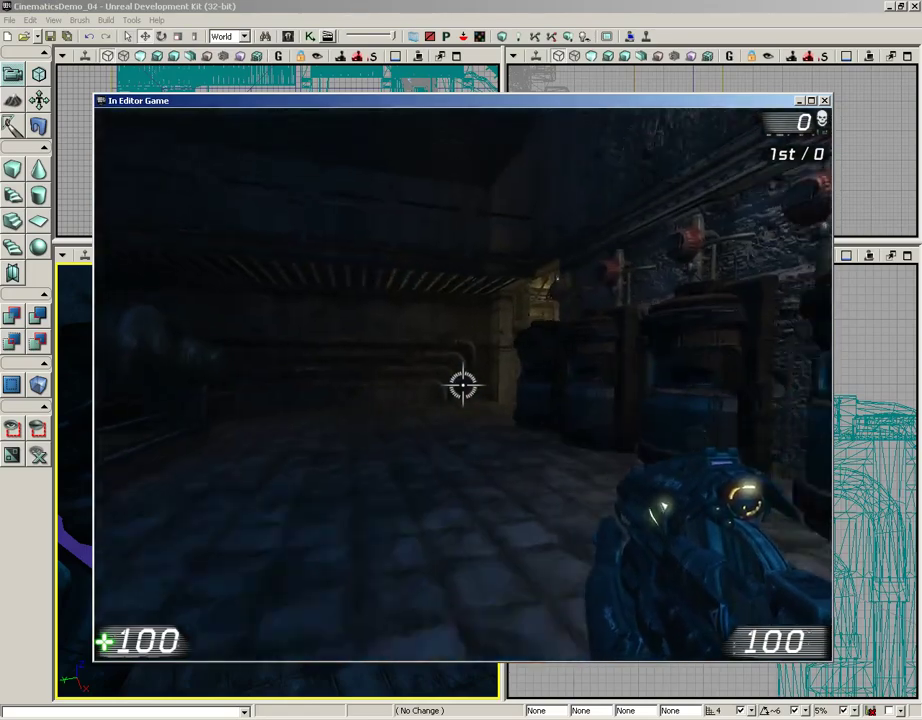
{"action": "key", "text": "a"}
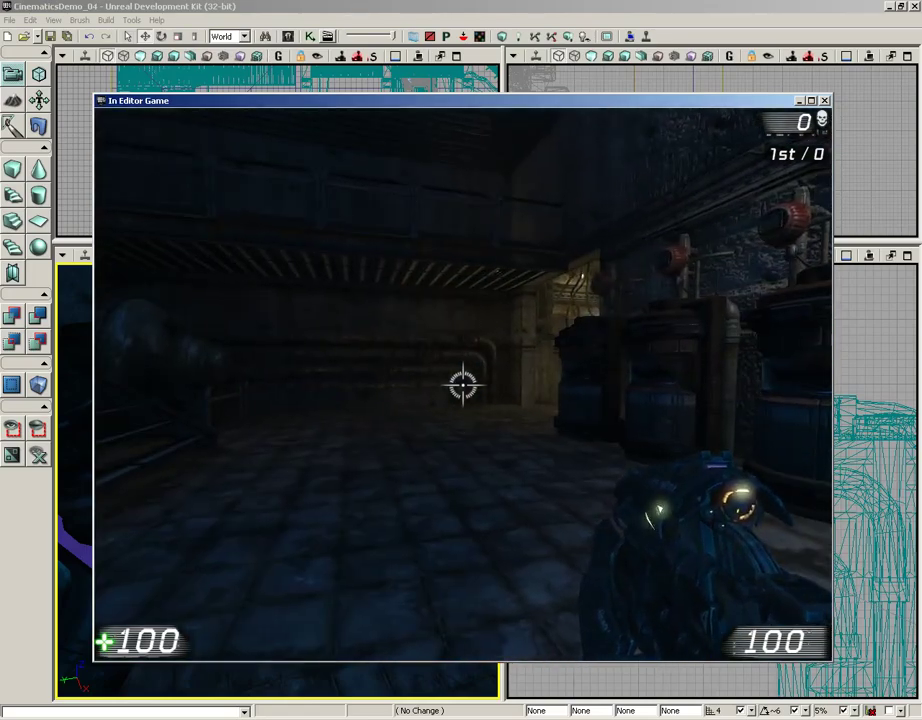
{"action": "key", "text": "a"}
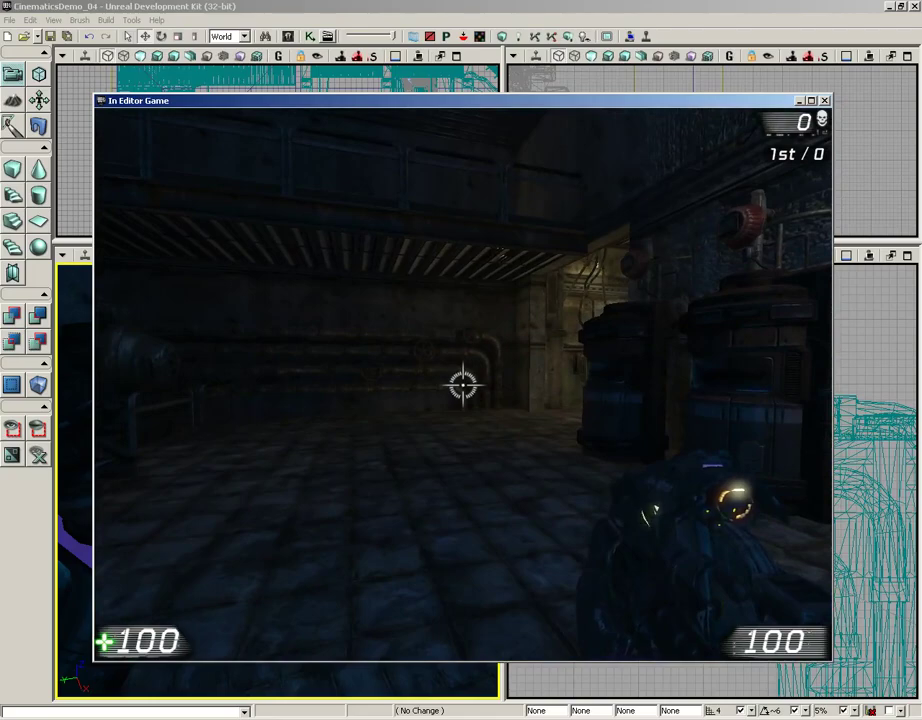
{"action": "key", "text": "w"}
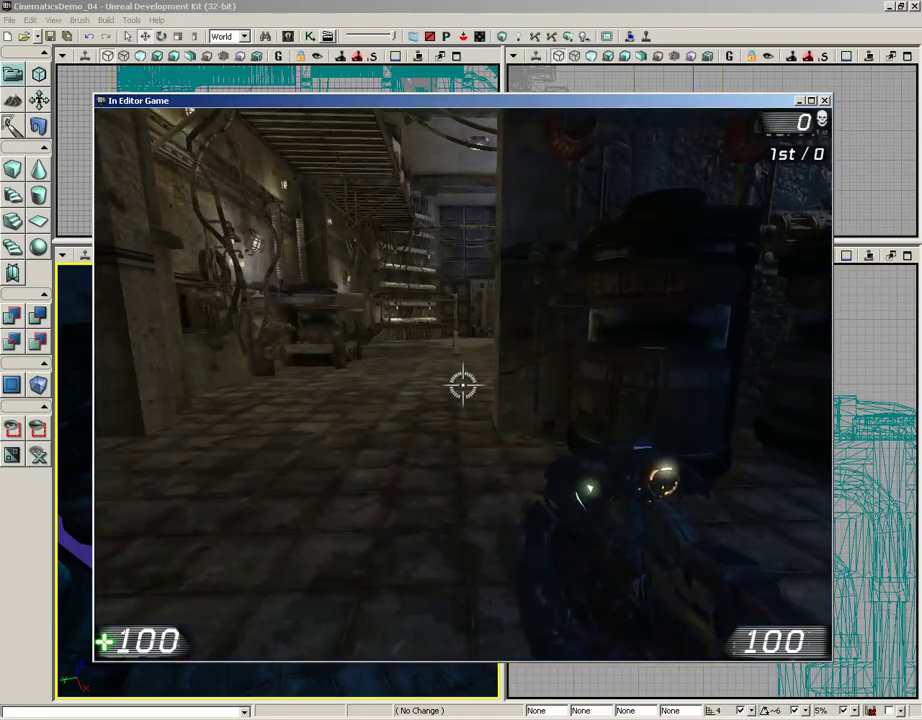
{"action": "key", "text": "a"}
{"action": "key", "text": "d"}
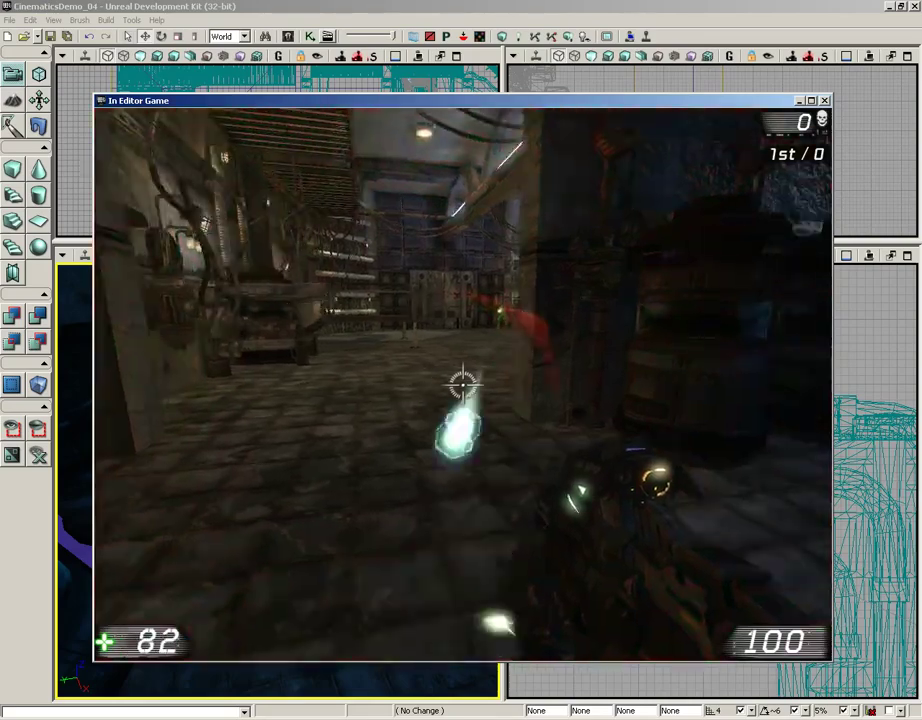
{"action": "key", "text": "Escape"}
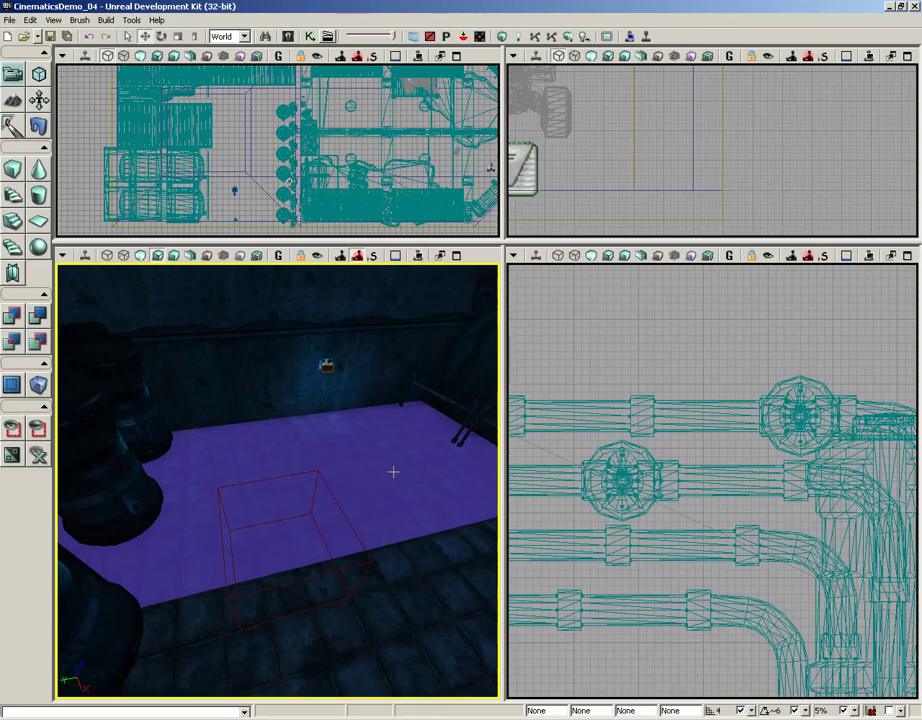
Move the Note back from the dark area to the open floor of the main room
{"action": "left_click_drag", "start_coordinate": [373, 436], "coordinate": [100, 310]}
{"action": "left_click_drag", "start_coordinate": [320, 443], "coordinate": [496, 460]}
{"action": "left_click", "coordinate": [228, 428]}
{"action": "left_click_drag", "start_coordinate": [198, 473], "coordinate": [480, 300]}
{"action": "left_click_drag", "start_coordinate": [110, 468], "coordinate": [229, 465]}
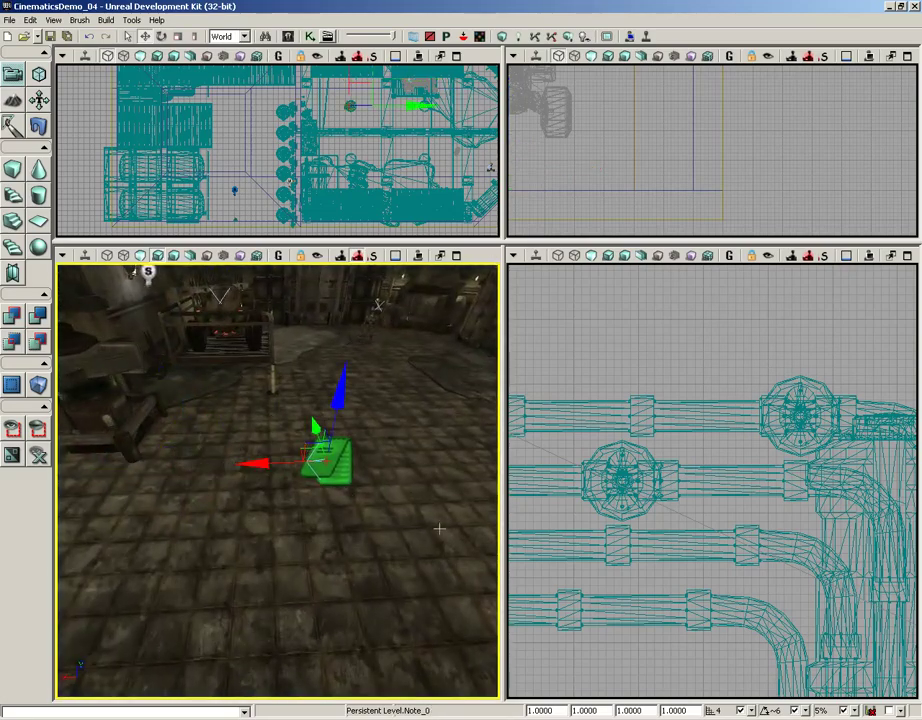
Duplicate the Note and move the copy through the doorway into the dark area, leaving the original on the main room's floor
{"action": "left_click_drag", "start_coordinate": [439, 528], "coordinate": [233, 454]}
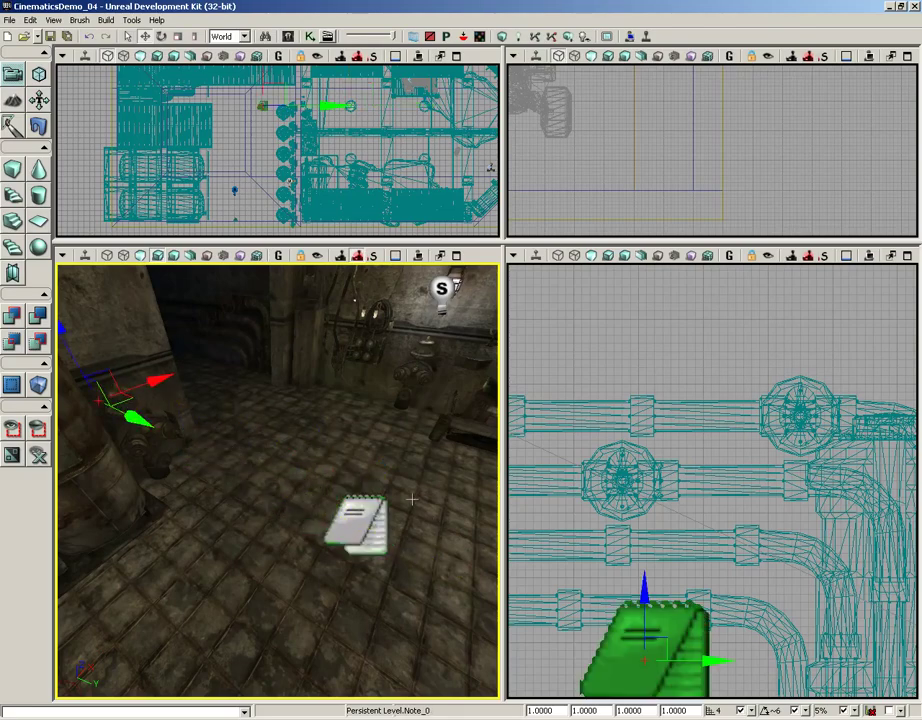
{"action": "left_click_drag", "start_coordinate": [161, 381], "coordinate": [223, 356]}
{"action": "left_click_drag", "start_coordinate": [176, 457], "coordinate": [196, 457]}
{"action": "left_click_drag", "start_coordinate": [256, 365], "coordinate": [271, 361]}
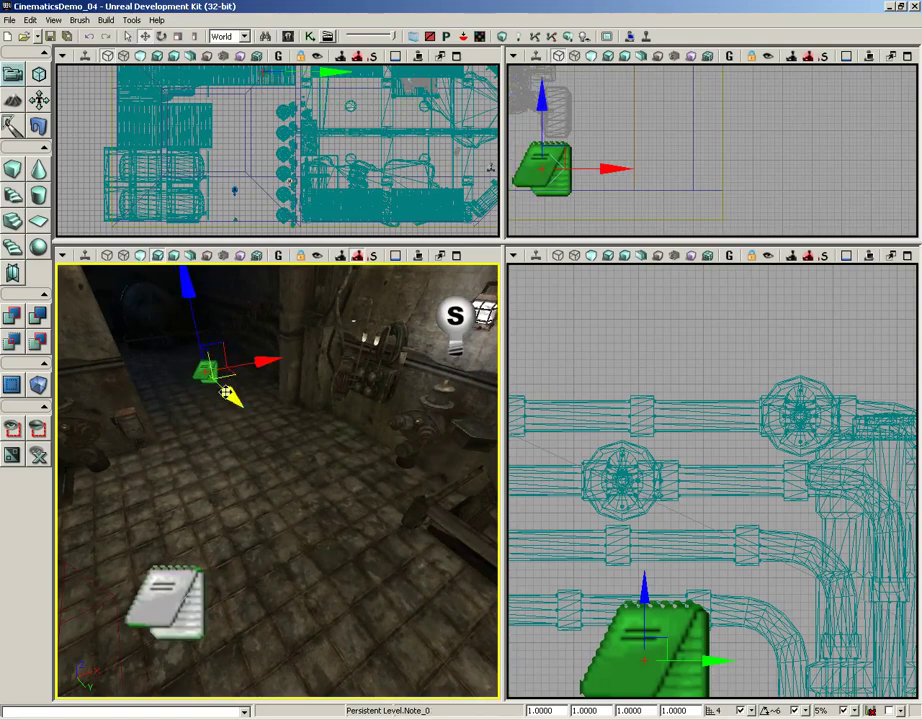
{"action": "left_click_drag", "start_coordinate": [225, 391], "coordinate": [256, 342]}
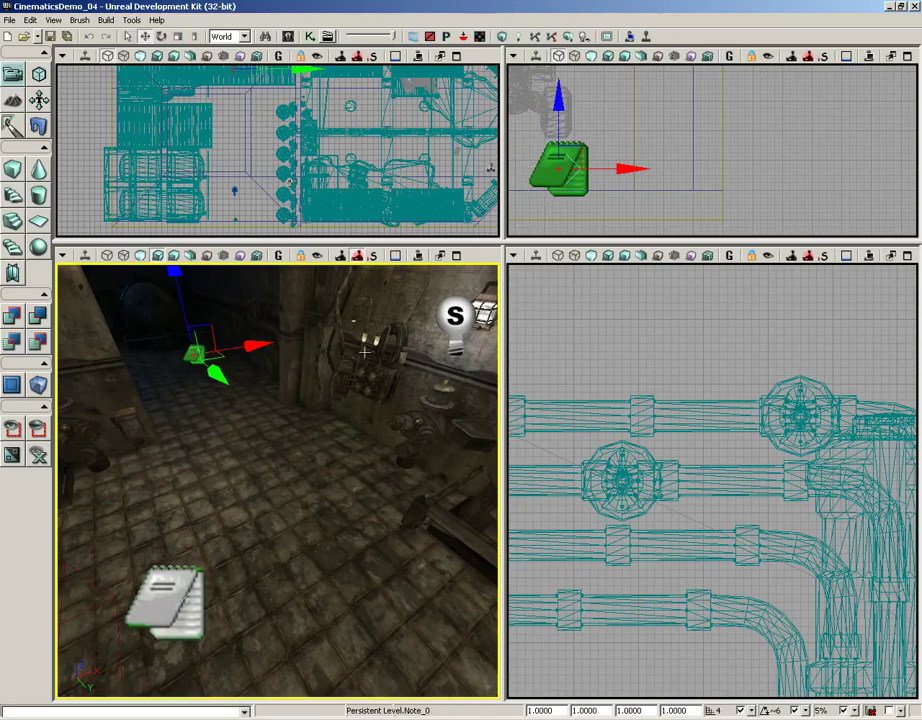
Check in Kismet which Note the Move To Actor uses as Destination and identify that Note in the level
{"action": "left_click", "coordinate": [311, 38]}
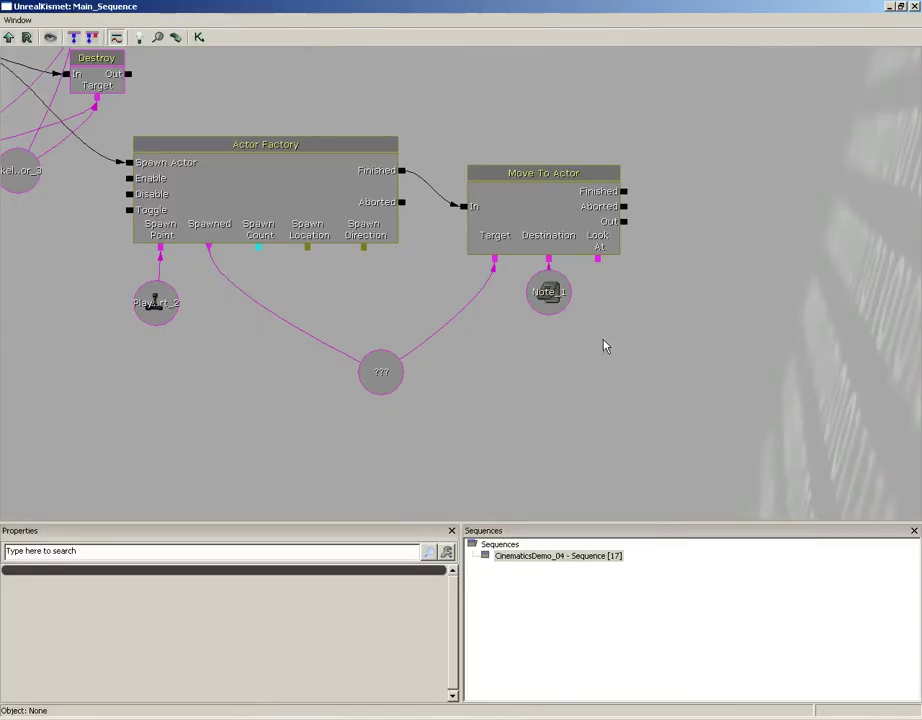
{"action": "left_click", "coordinate": [546, 303]}
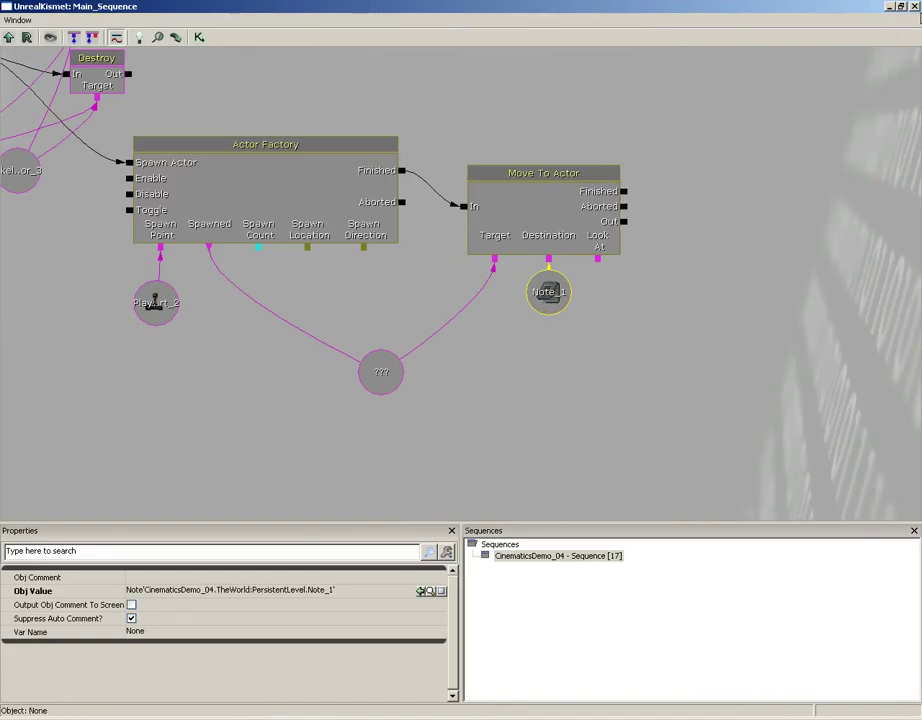
{"action": "left_click", "coordinate": [914, 7]}
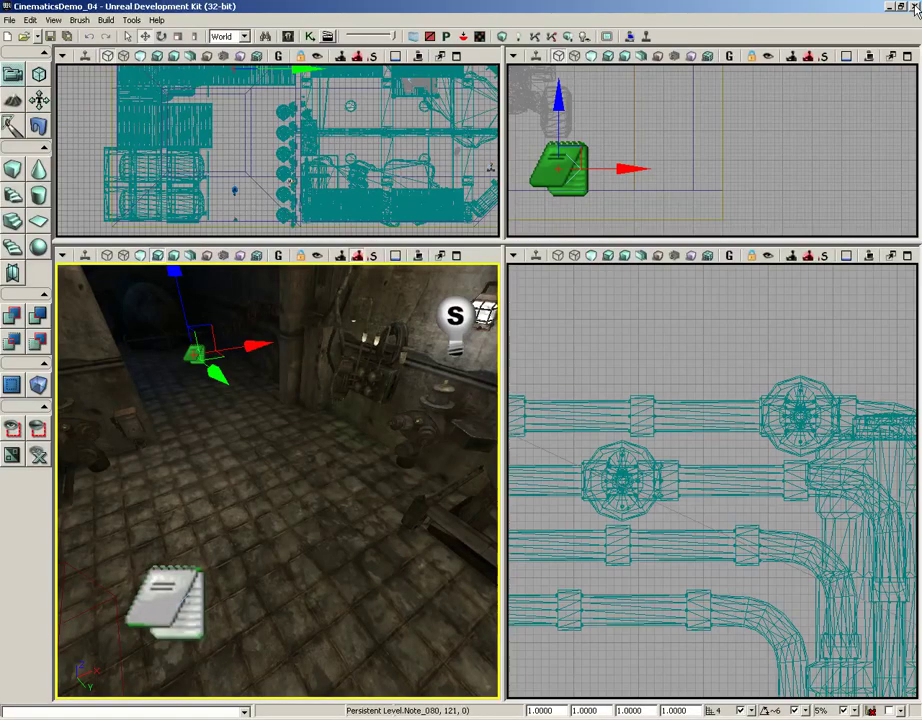
{"action": "left_click", "coordinate": [174, 577]}
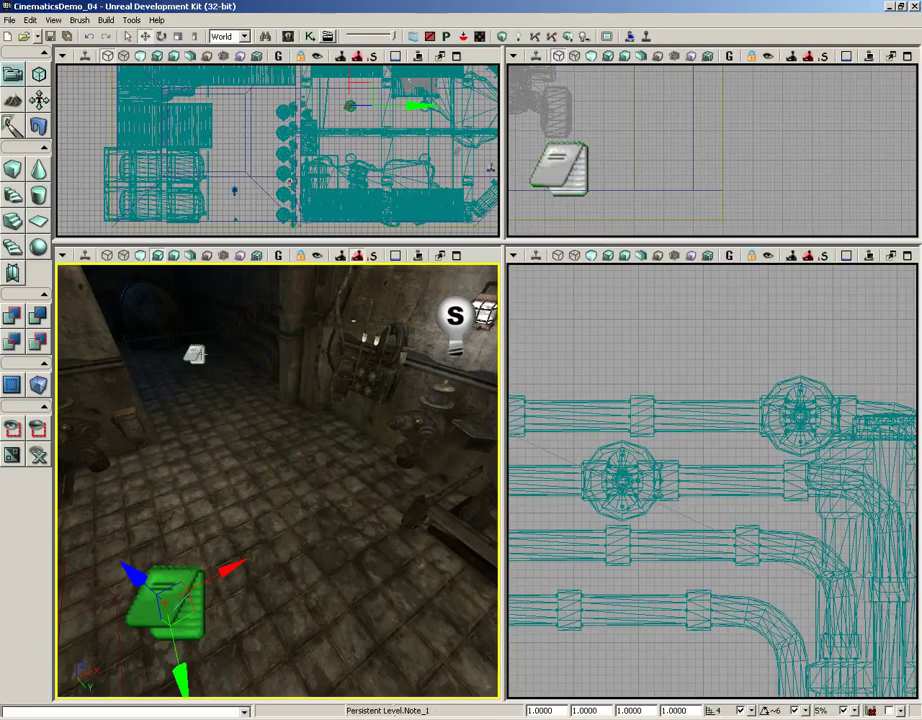
{"action": "left_click", "coordinate": [195, 353]}
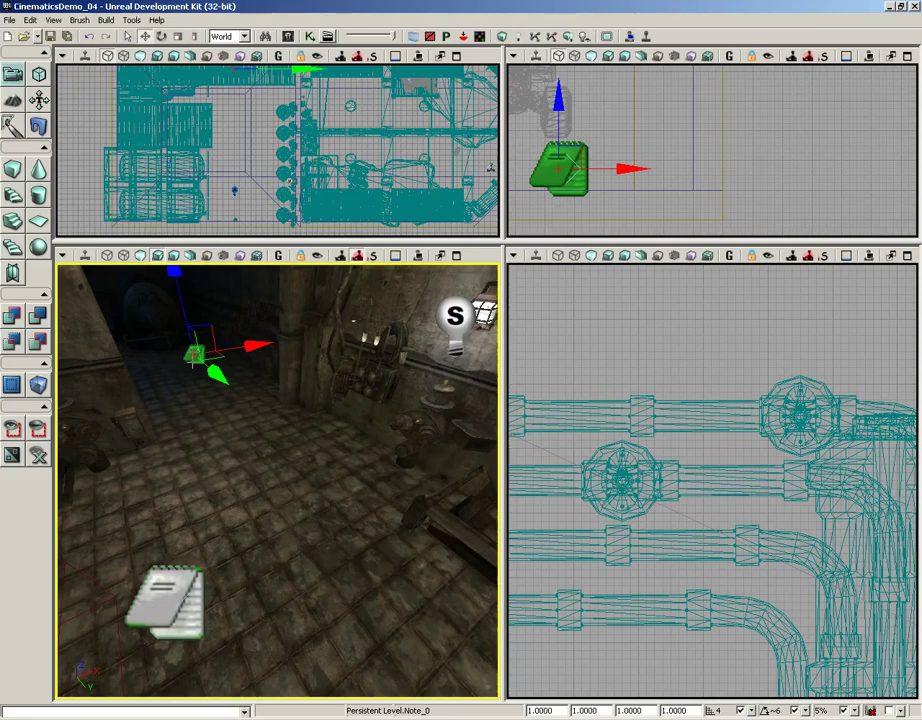
{"action": "left_click", "coordinate": [165, 600]}
Lower the Note_1 variable in the Kismet sequence, duplicate the Move To Actor action and place the copy beyond the original
{"action": "left_click", "coordinate": [309, 36]}
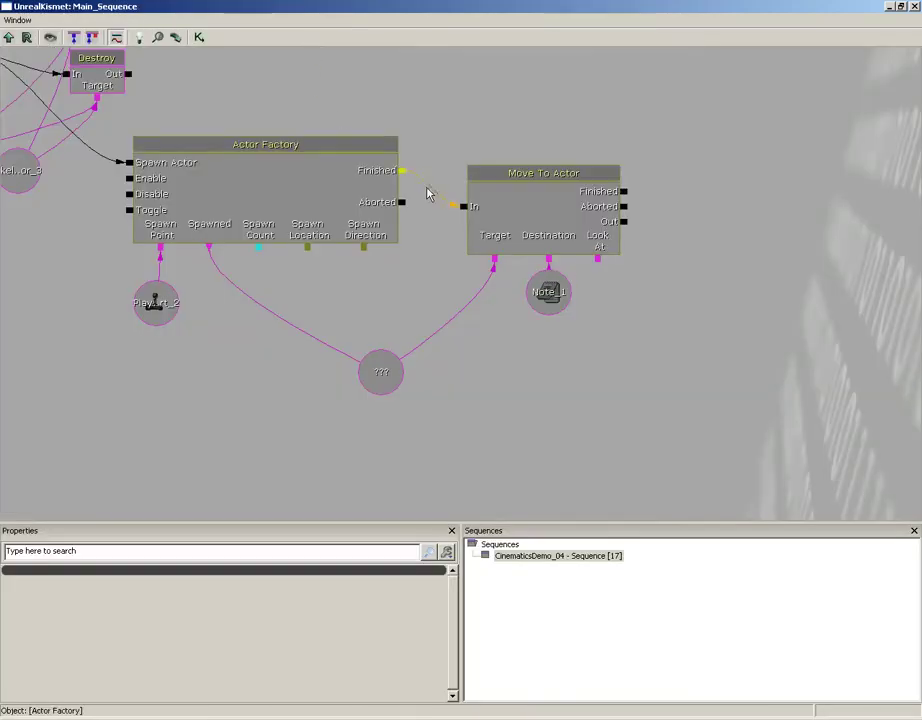
{"action": "left_click", "coordinate": [548, 292]}
{"action": "left_click_drag", "start_coordinate": [551, 296], "coordinate": [551, 353]}
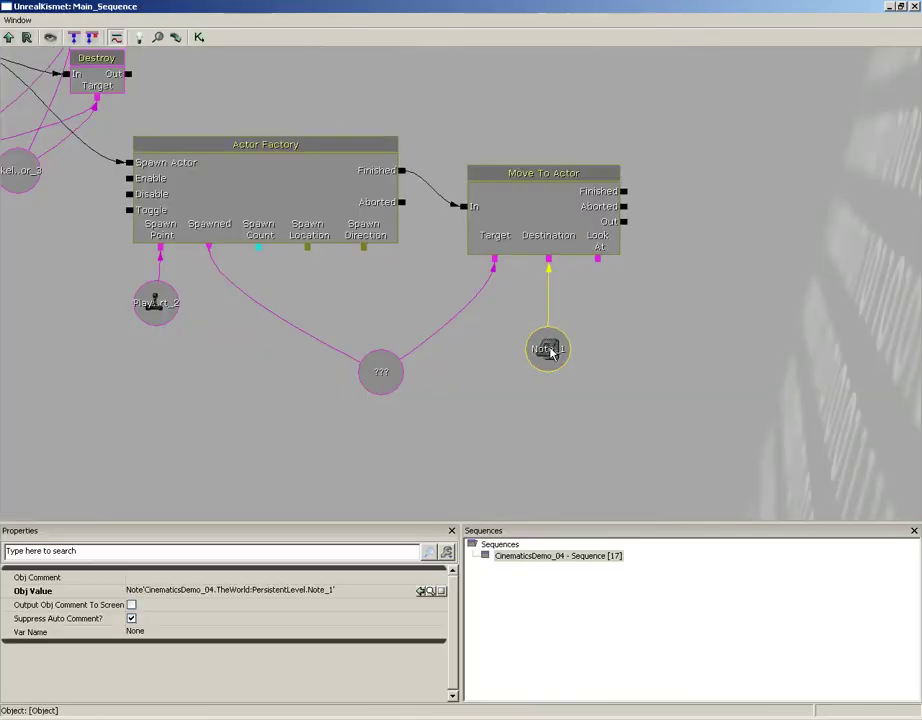
{"action": "left_click", "coordinate": [558, 207]}
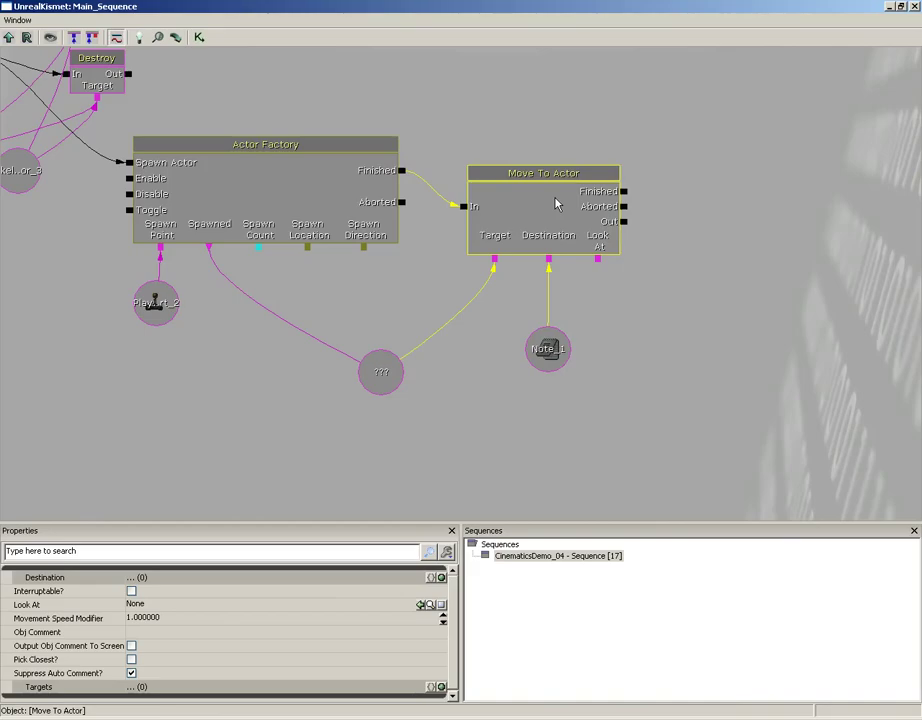
{"action": "key", "text": "ctrl+v"}
{"action": "left_click_drag", "start_coordinate": [585, 322], "coordinate": [807, 225]}
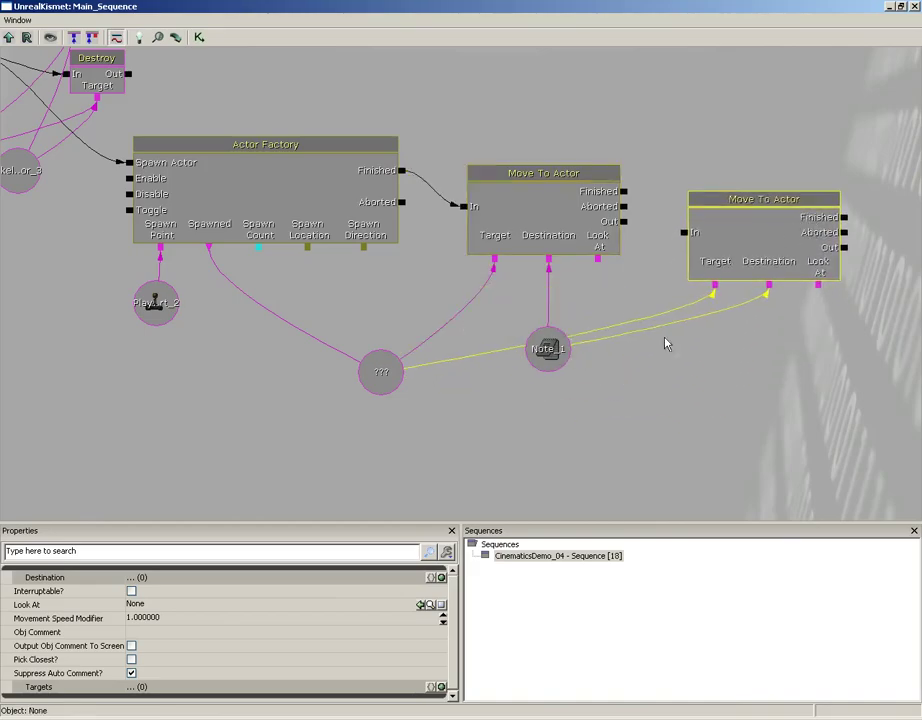
{"action": "left_click_drag", "start_coordinate": [546, 343], "coordinate": [546, 314], "text": "ctrl"}
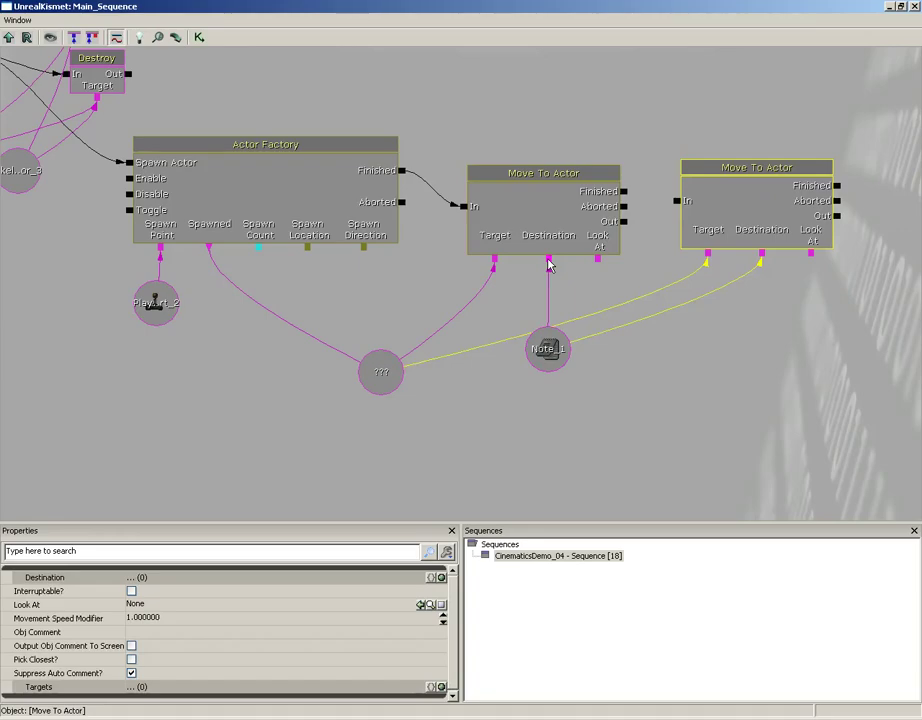
Break the Destination links of both Move To Actor actions to Note_1 and the Target link of the copy
{"action": "left_click", "coordinate": [548, 262], "text": "alt"}
{"action": "left_click", "coordinate": [549, 352]}
{"action": "left_click_drag", "start_coordinate": [553, 349], "coordinate": [550, 388], "text": "ctrl"}
{"action": "left_click", "coordinate": [762, 258], "text": "alt"}
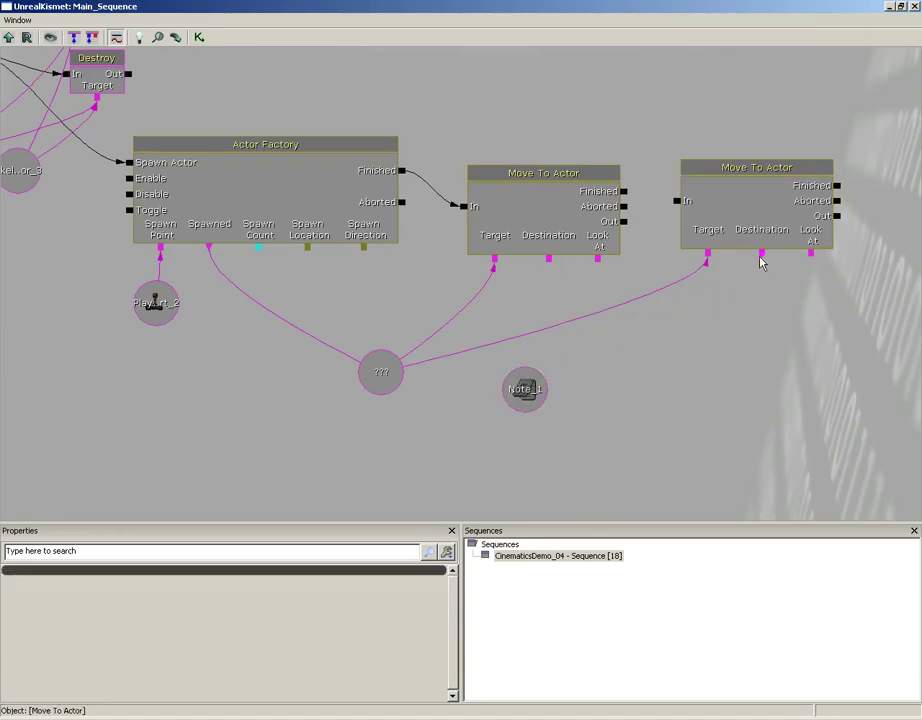
{"action": "left_click", "coordinate": [706, 255], "text": "alt"}
Connect the first Move To Actor's Finished output to the second's In, and link Note_1 to the first's Destination
{"action": "left_click_drag", "start_coordinate": [540, 173], "coordinate": [523, 150]}
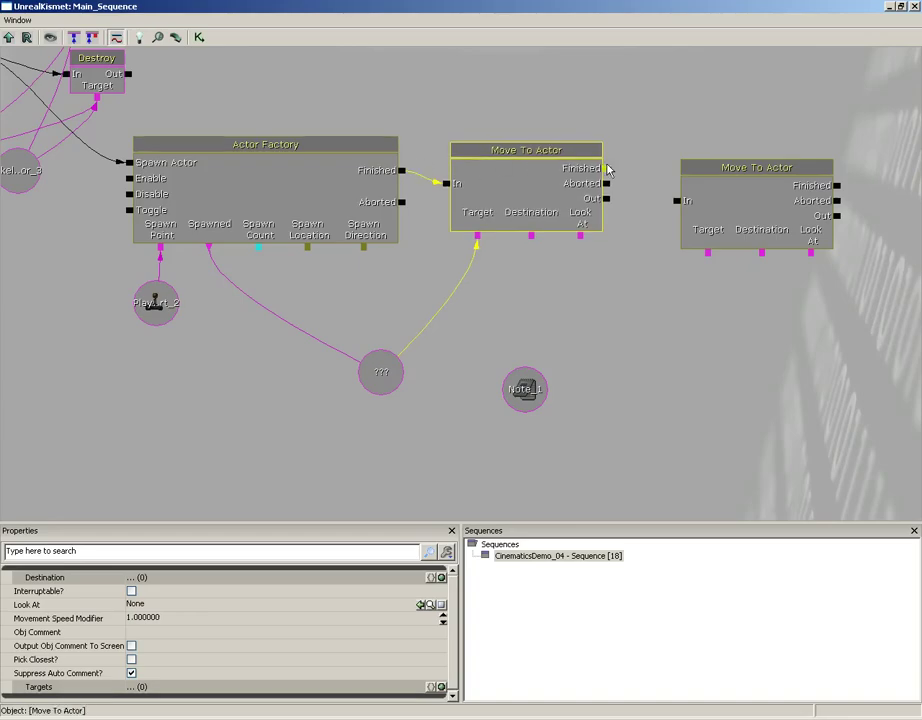
{"action": "left_click_drag", "start_coordinate": [606, 170], "coordinate": [671, 210]}
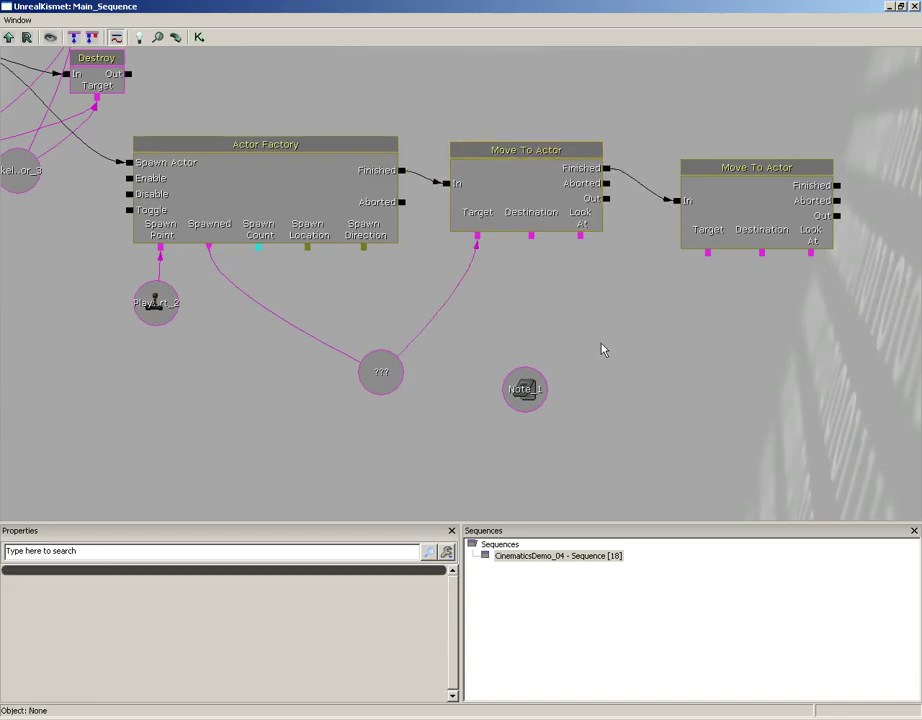
{"action": "left_click", "coordinate": [915, 7]}
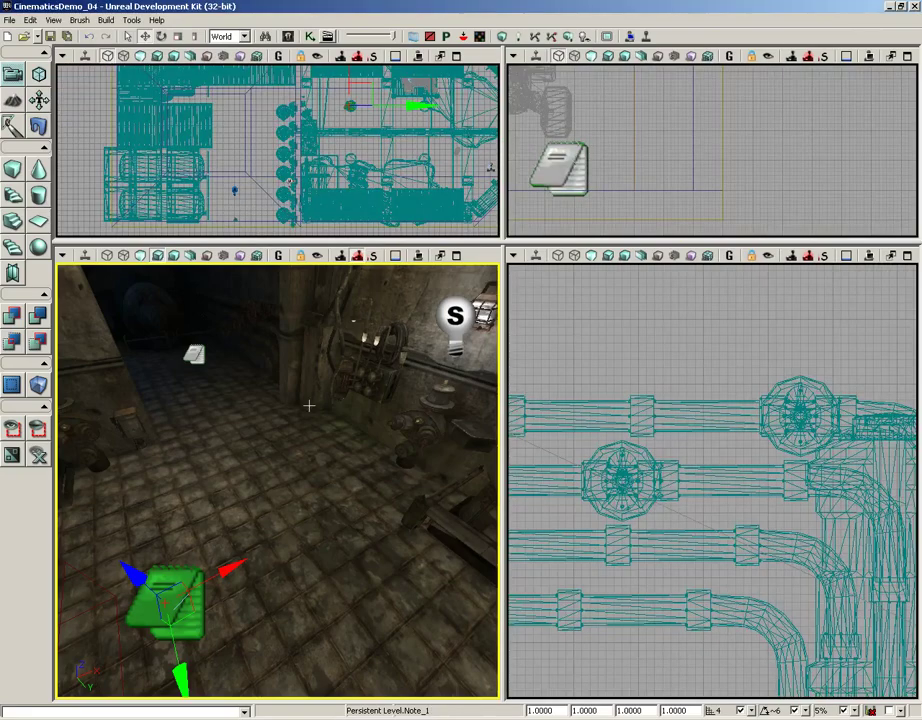
{"action": "left_click_drag", "start_coordinate": [309, 405], "coordinate": [316, 441]}
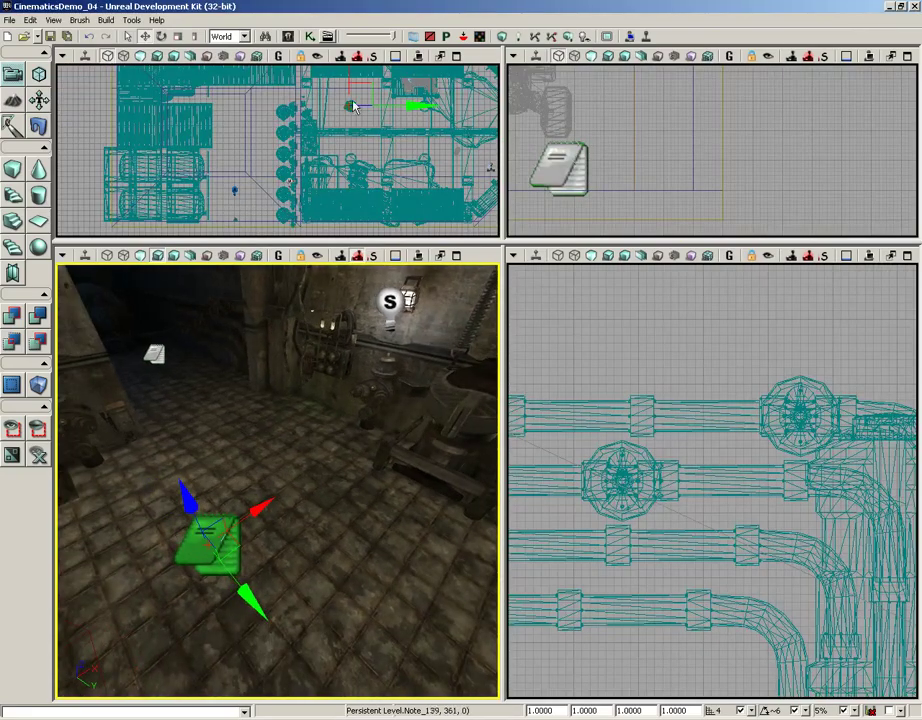
{"action": "left_click", "coordinate": [311, 38]}
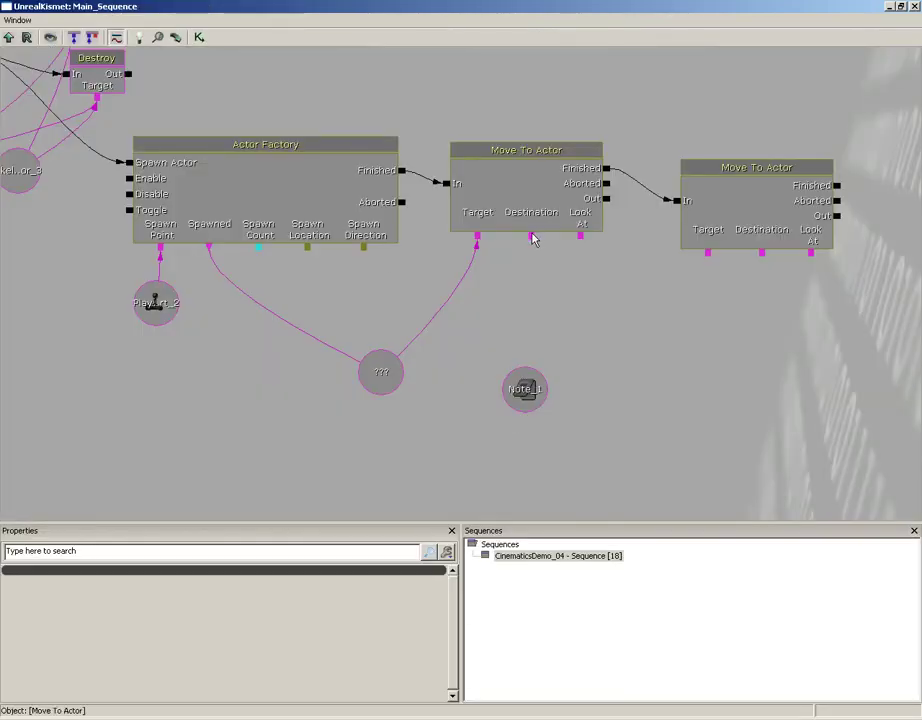
{"action": "left_click_drag", "start_coordinate": [531, 237], "coordinate": [519, 313]}
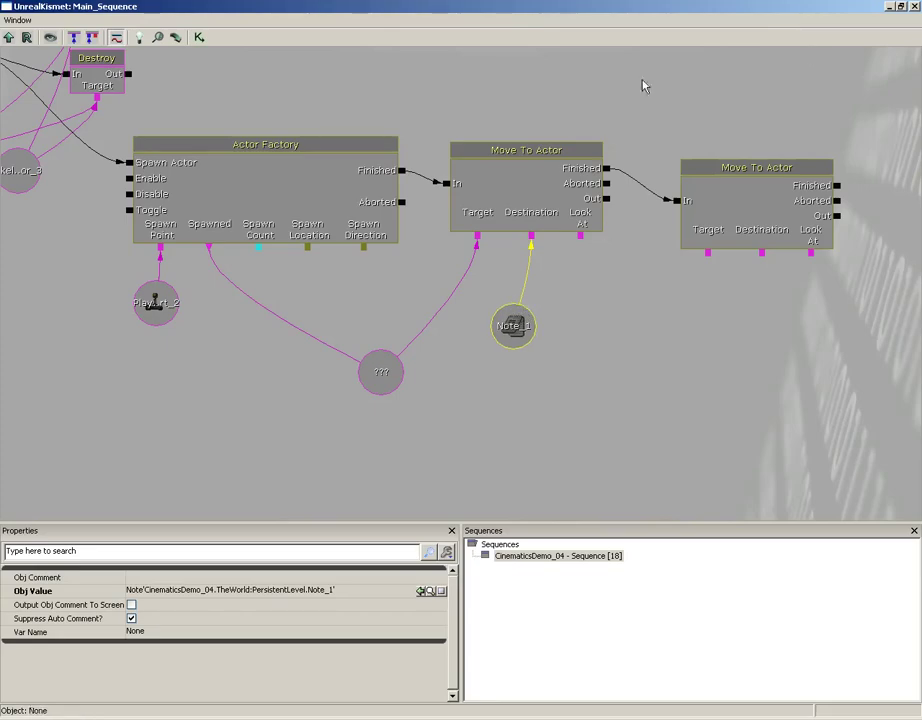
Select the dark area's Note and add it as a new object variable on the second Move To Actor's Destination, placed below it
{"action": "left_click", "coordinate": [914, 8]}
{"action": "left_click_drag", "start_coordinate": [267, 360], "coordinate": [171, 330]}
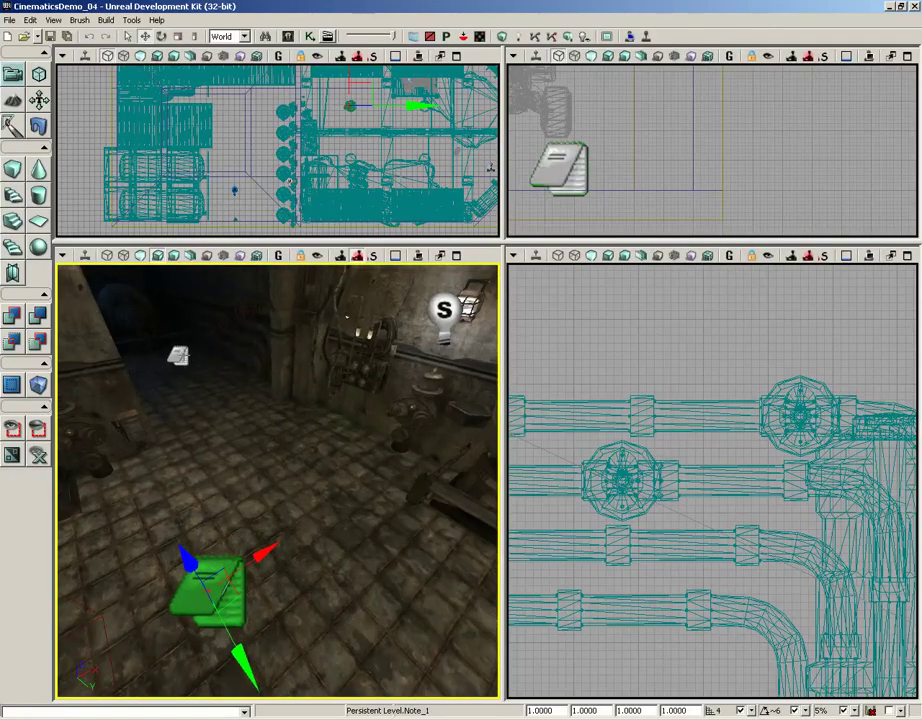
{"action": "left_click", "coordinate": [184, 356]}
{"action": "left_click", "coordinate": [310, 36]}
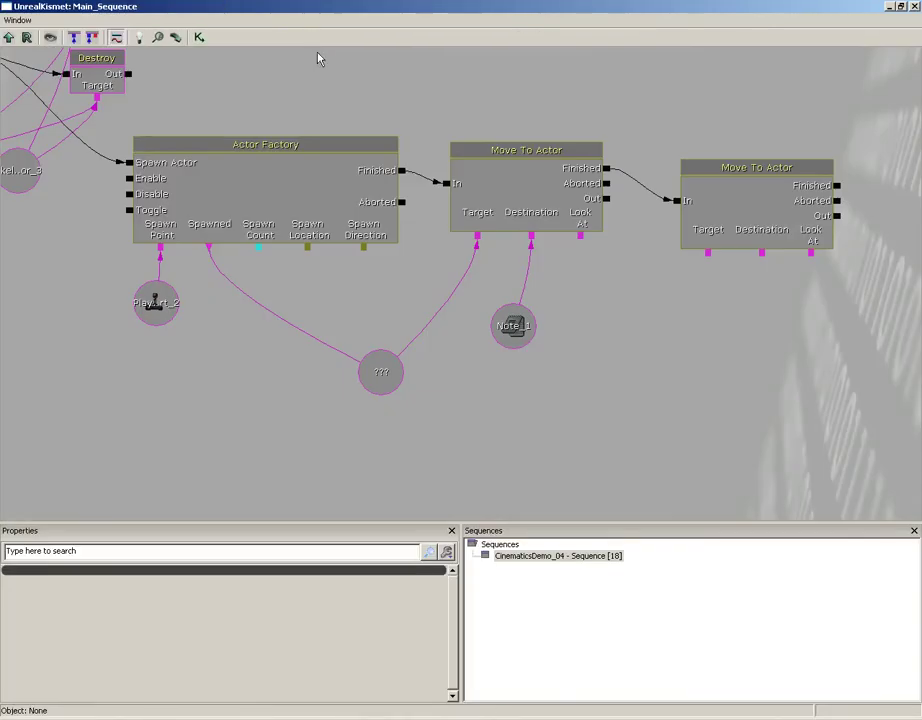
{"action": "right_click", "coordinate": [762, 256]}
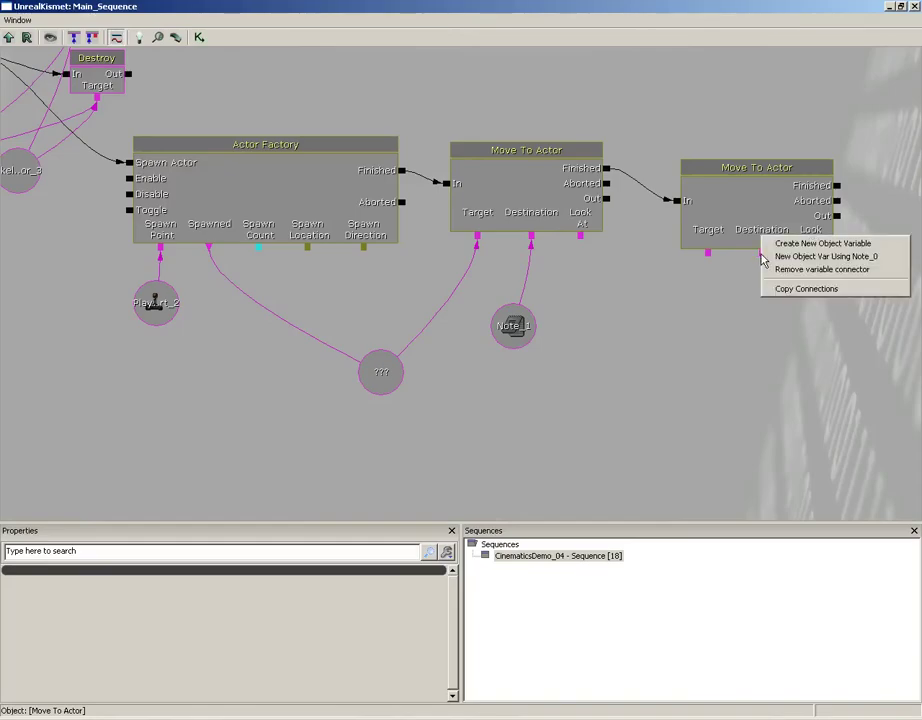
{"action": "left_click", "coordinate": [773, 257]}
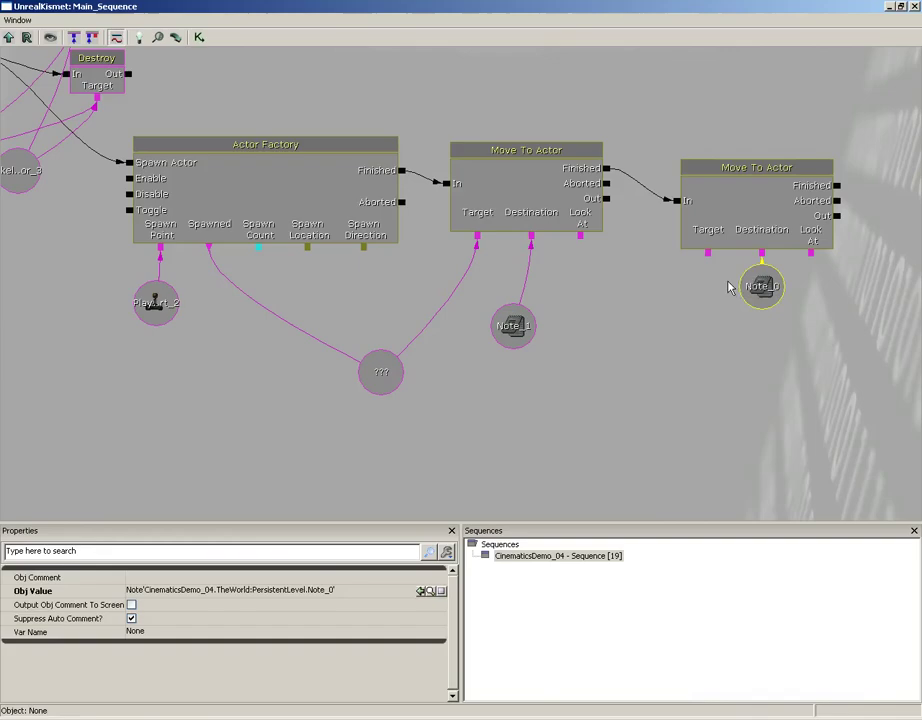
{"action": "left_click_drag", "start_coordinate": [765, 287], "coordinate": [765, 338]}
Move the Note_1 variable lower, link the second Move To Actor's Target to the spawned actor's variable, and close Kismet
{"action": "left_click_drag", "start_coordinate": [520, 329], "coordinate": [529, 411]}
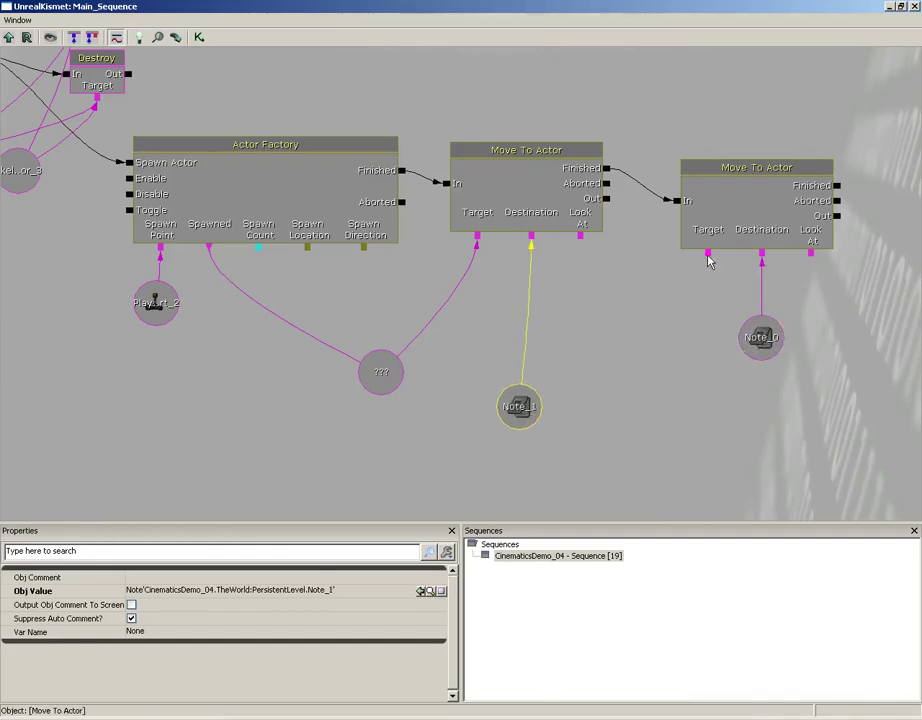
{"action": "left_click_drag", "start_coordinate": [708, 256], "coordinate": [400, 372]}
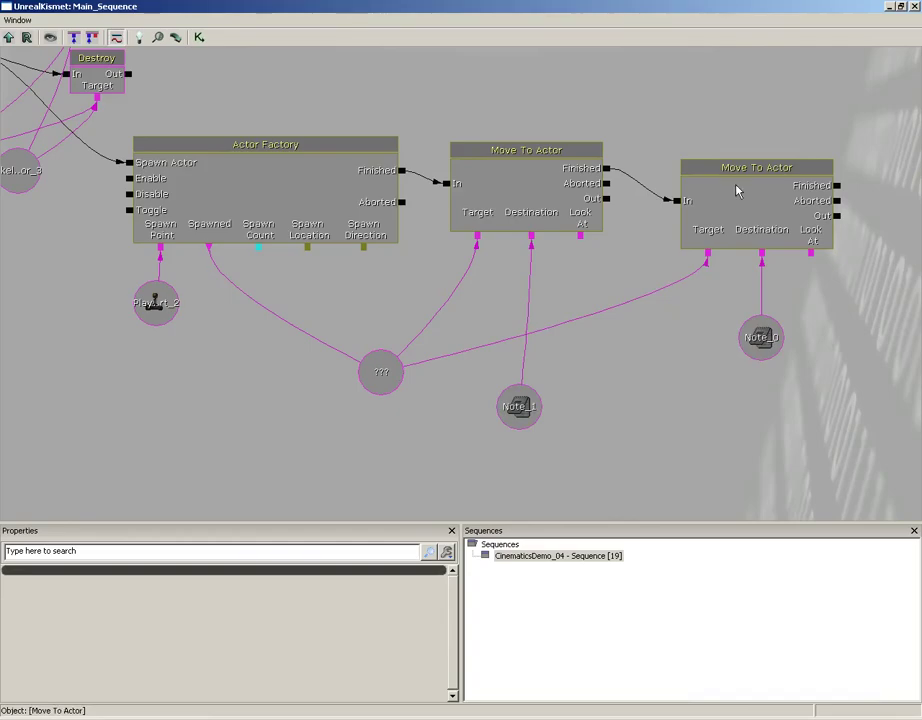
{"action": "left_click", "coordinate": [914, 7]}
Play the level from the main room's floor and use the glowing wall switch in the dark area
{"action": "right_click", "coordinate": [269, 484]}
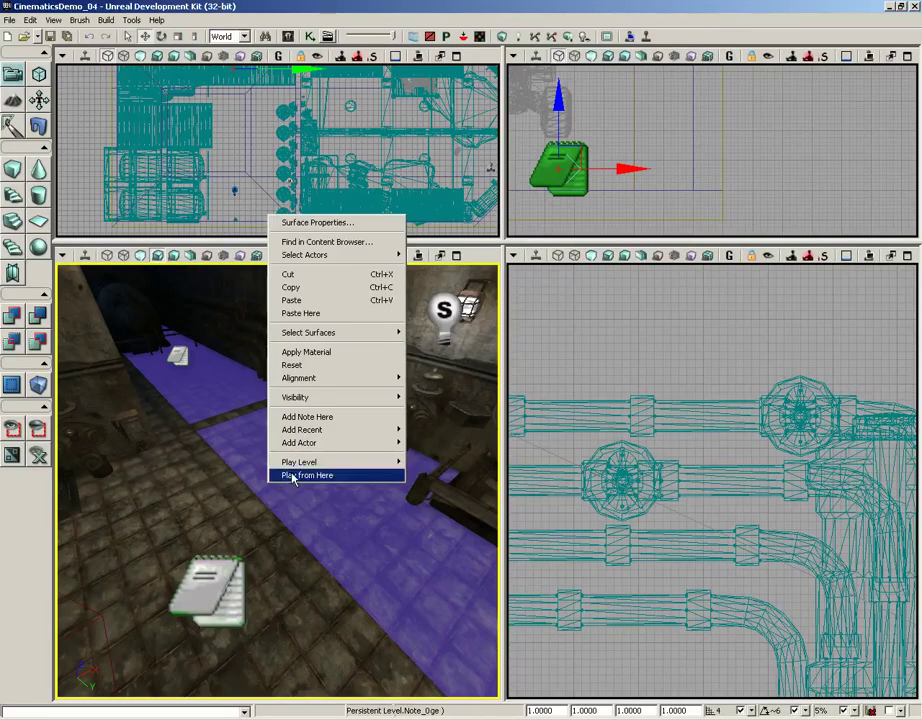
{"action": "left_click", "coordinate": [293, 477]}
{"action": "key", "text": "w"}
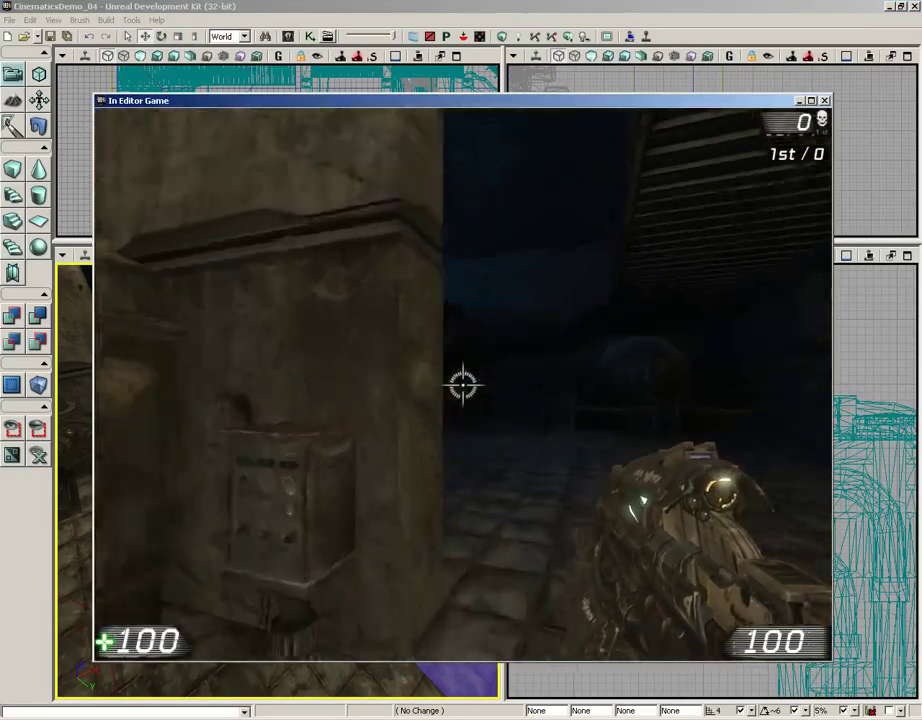
{"action": "key", "text": "w"}
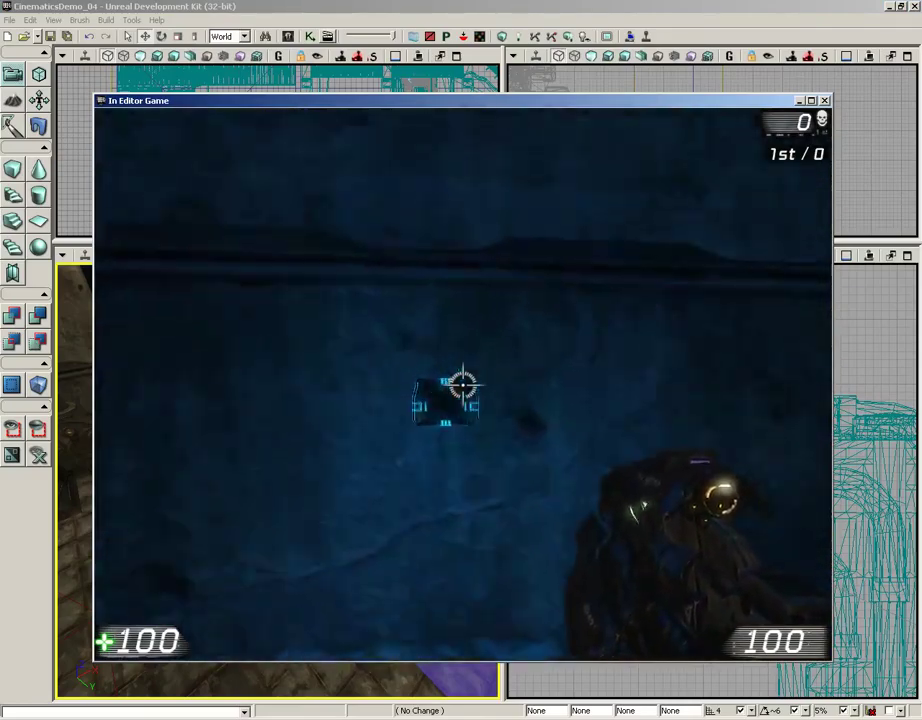
{"action": "key", "text": "e"}
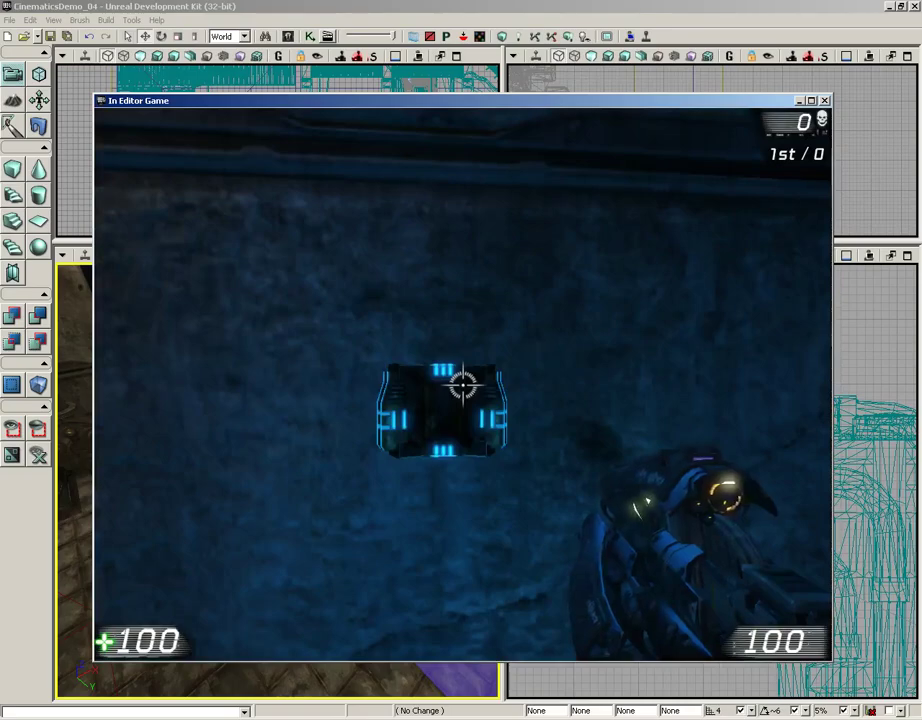
Follow the spawned actor to check its route between the Notes, shoot at it, and end the test
{"action": "key", "text": "w"}
{"action": "key", "text": "w"}
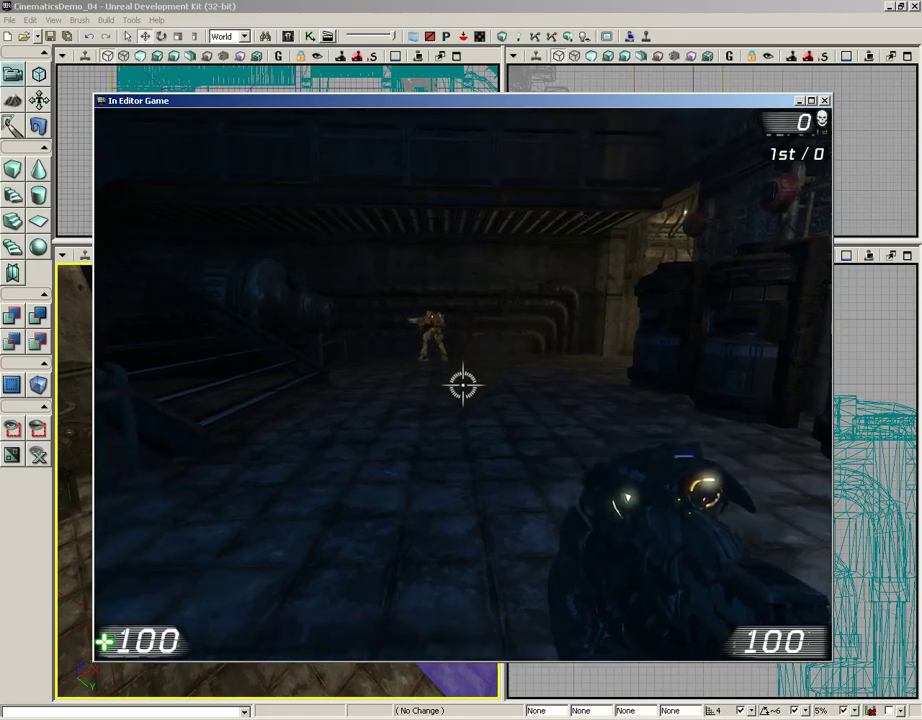
{"action": "key", "text": "w"}
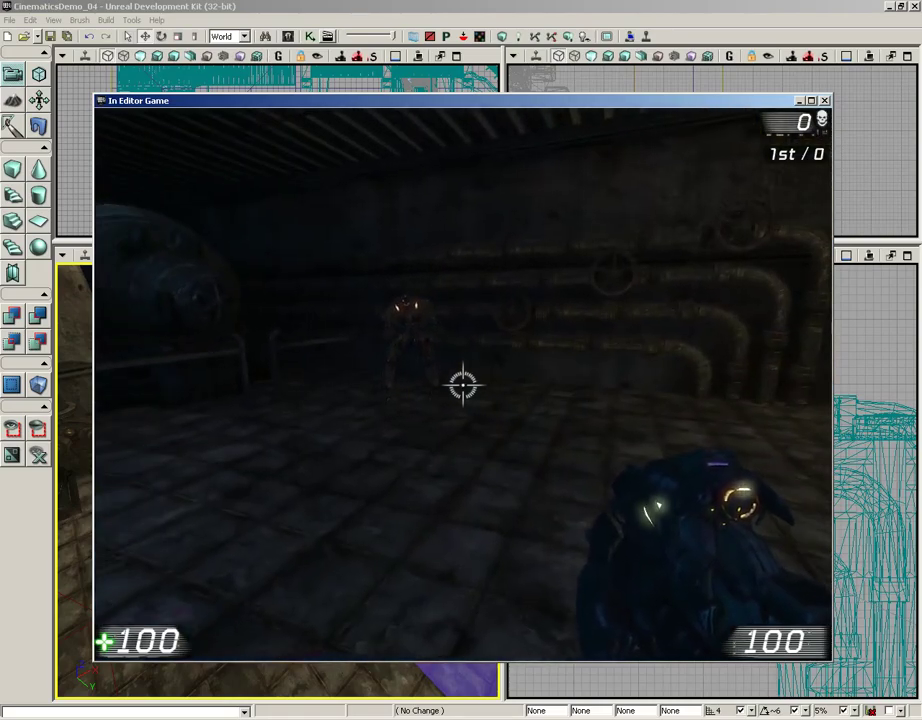
{"action": "key", "text": "w"}
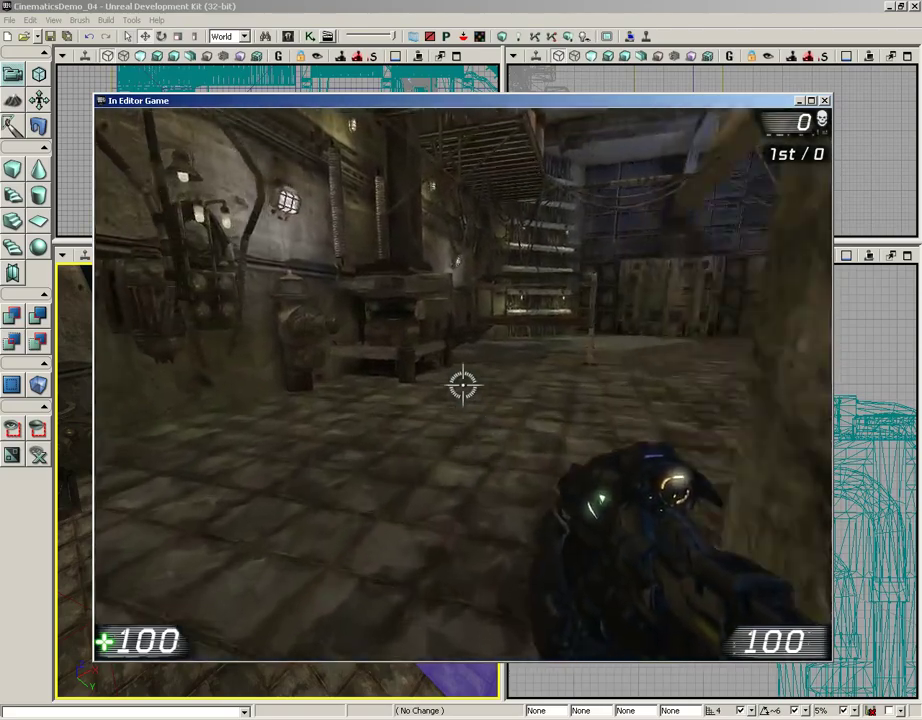
{"action": "key", "text": "s"}
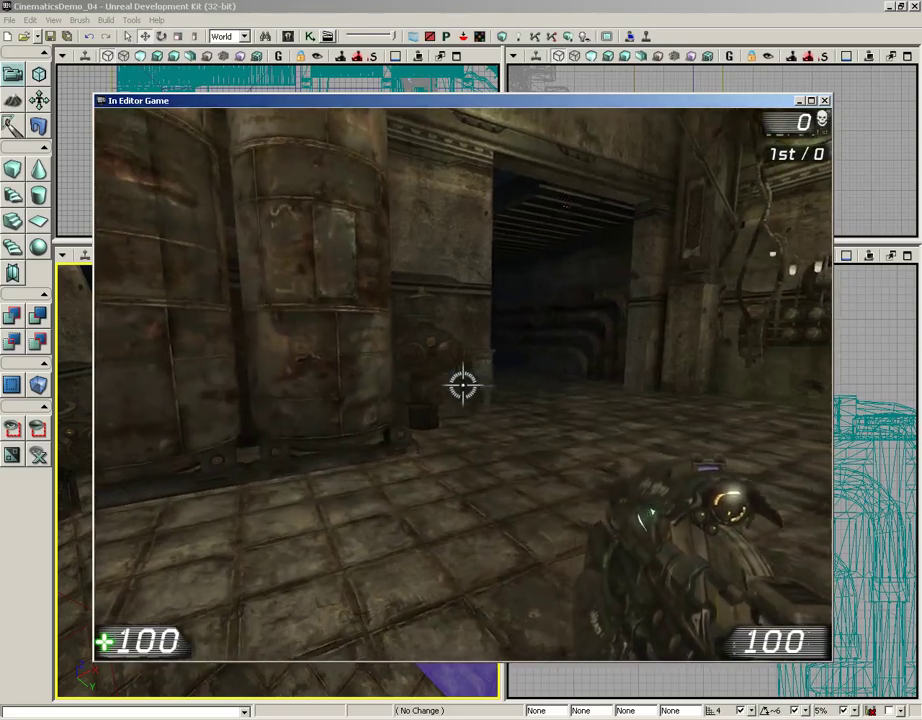
{"action": "key", "text": "w"}
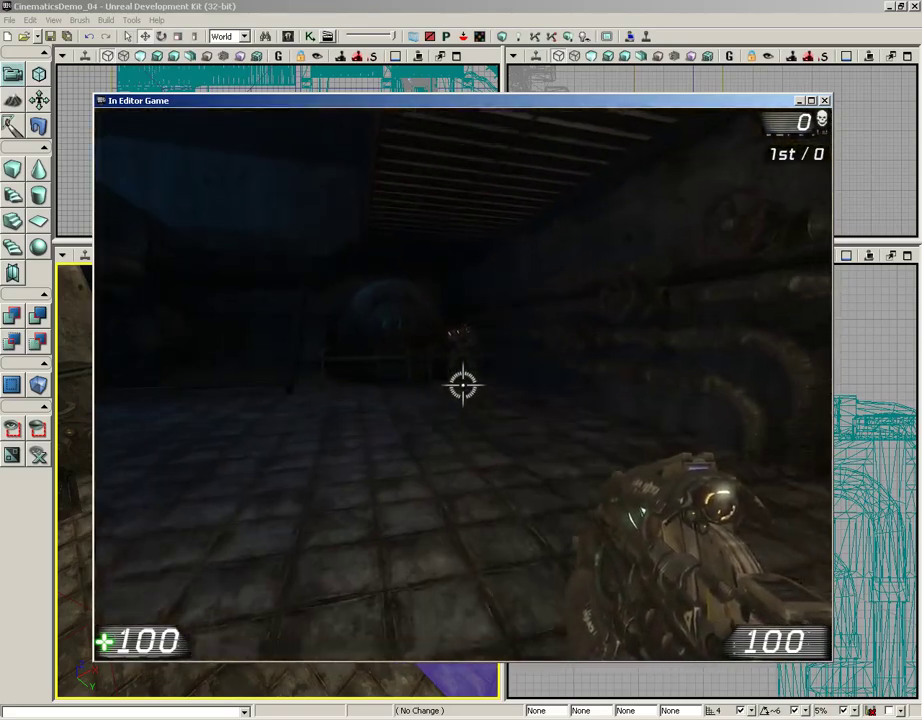
{"action": "key", "text": "w"}
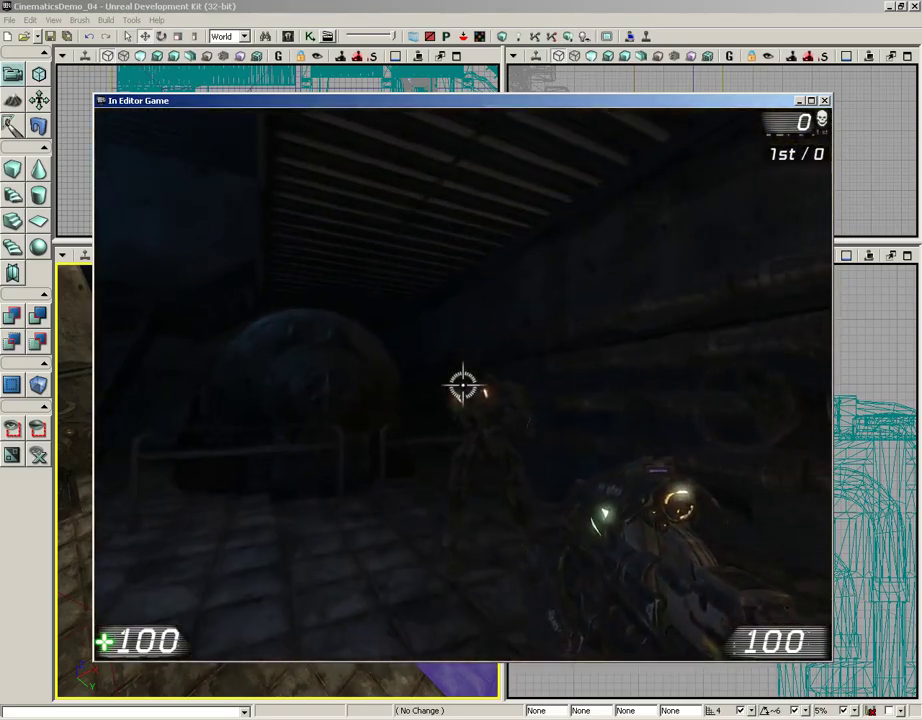
{"action": "left_click", "coordinate": [463, 384]}
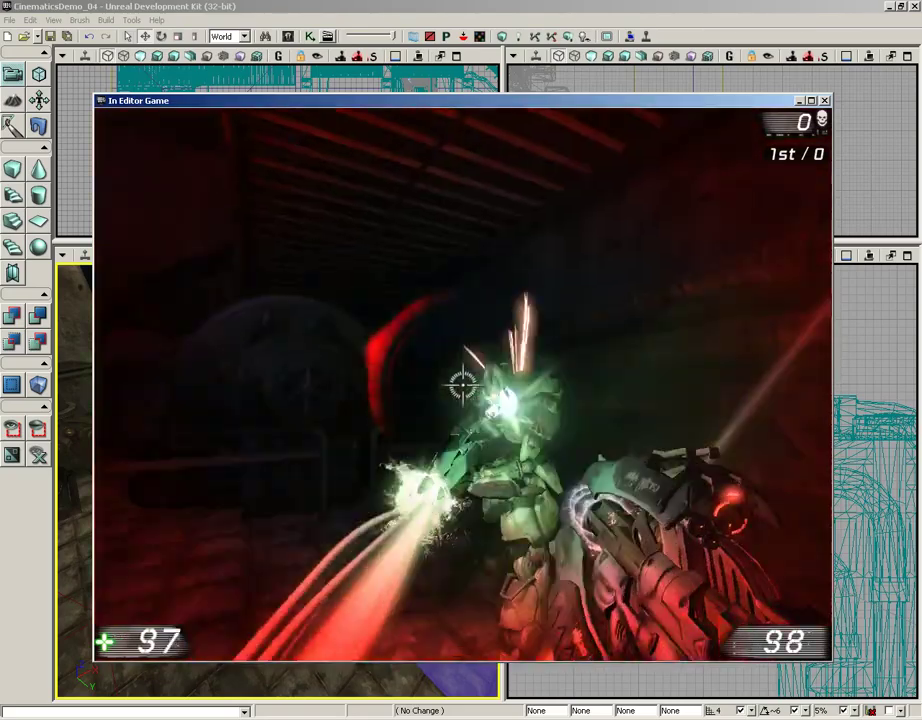
{"action": "key", "text": "Escape"}
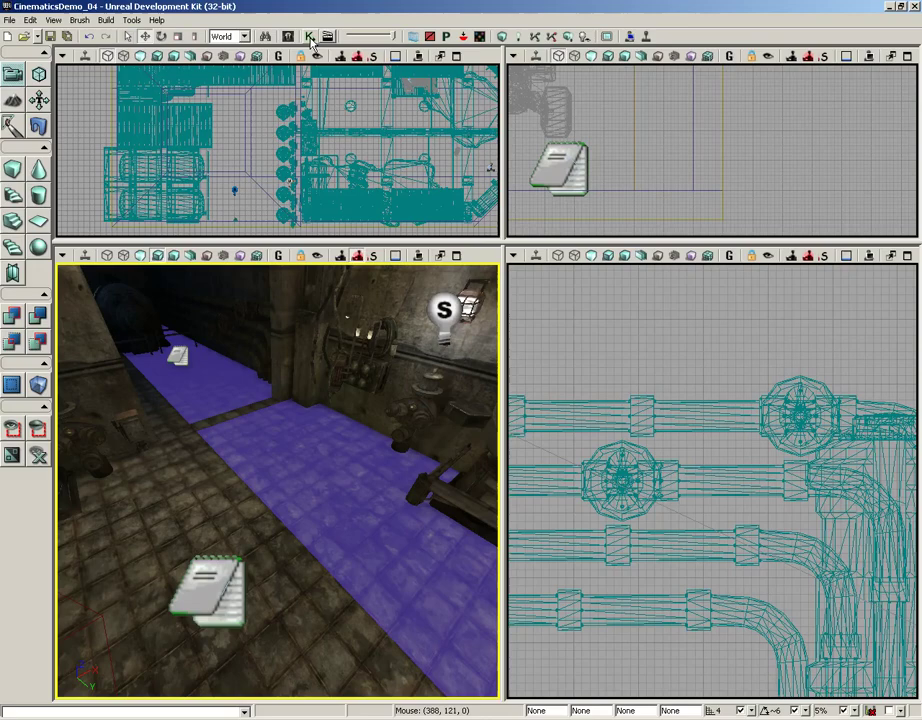
Reopen Kismet, check the second Move To Actor's Look At connector, and copy the Player variable used by Toggle Cinematic Mode
{"action": "left_click_drag", "start_coordinate": [248, 388], "coordinate": [249, 410]}
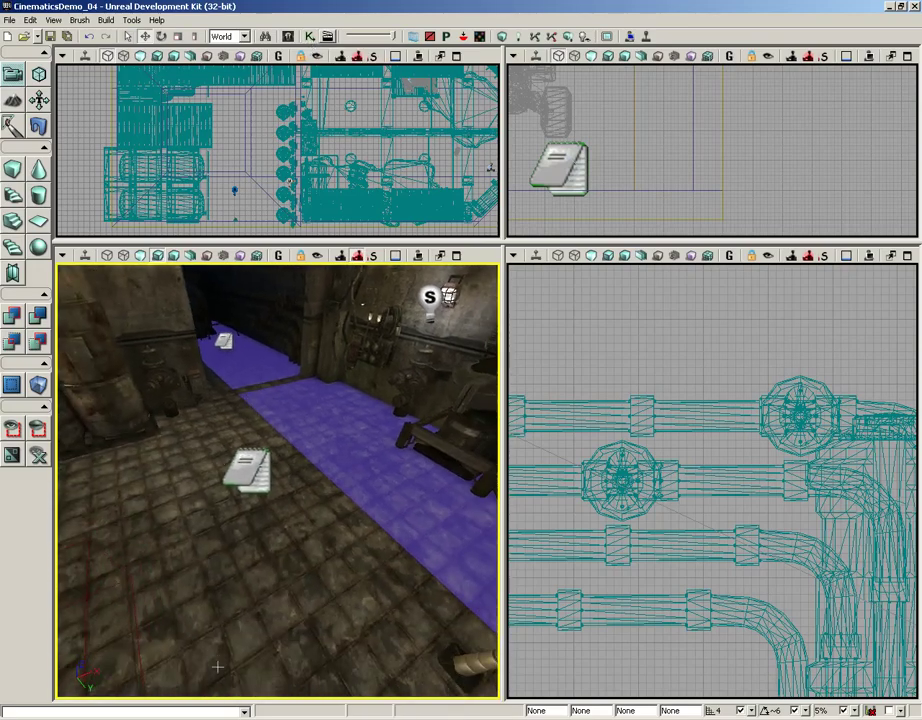
{"action": "left_click", "coordinate": [310, 36]}
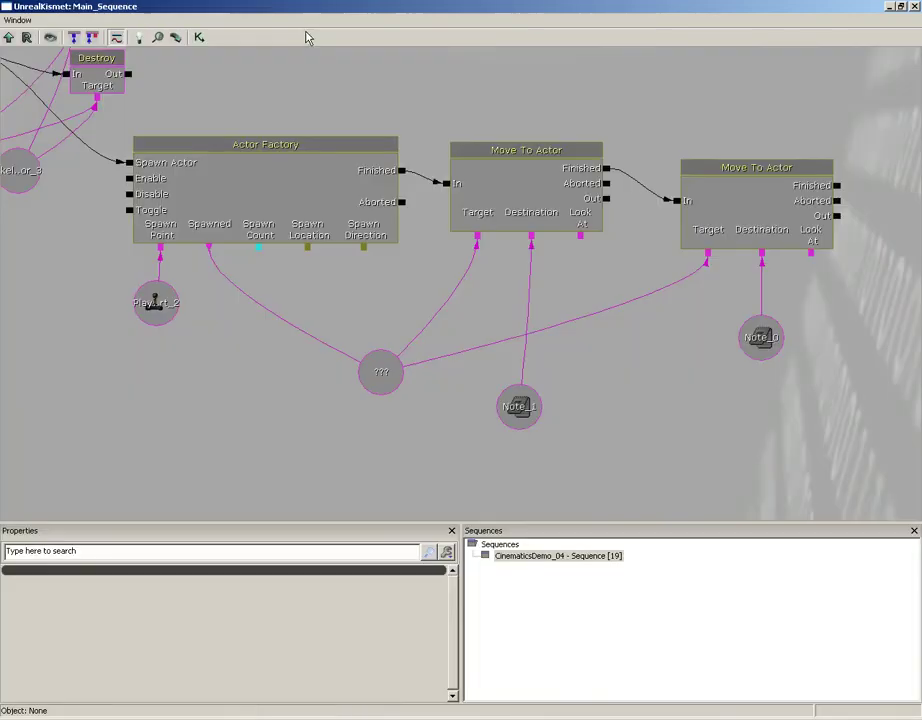
{"action": "left_click_drag", "start_coordinate": [659, 322], "coordinate": [489, 320]}
{"action": "left_click", "coordinate": [591, 221]}
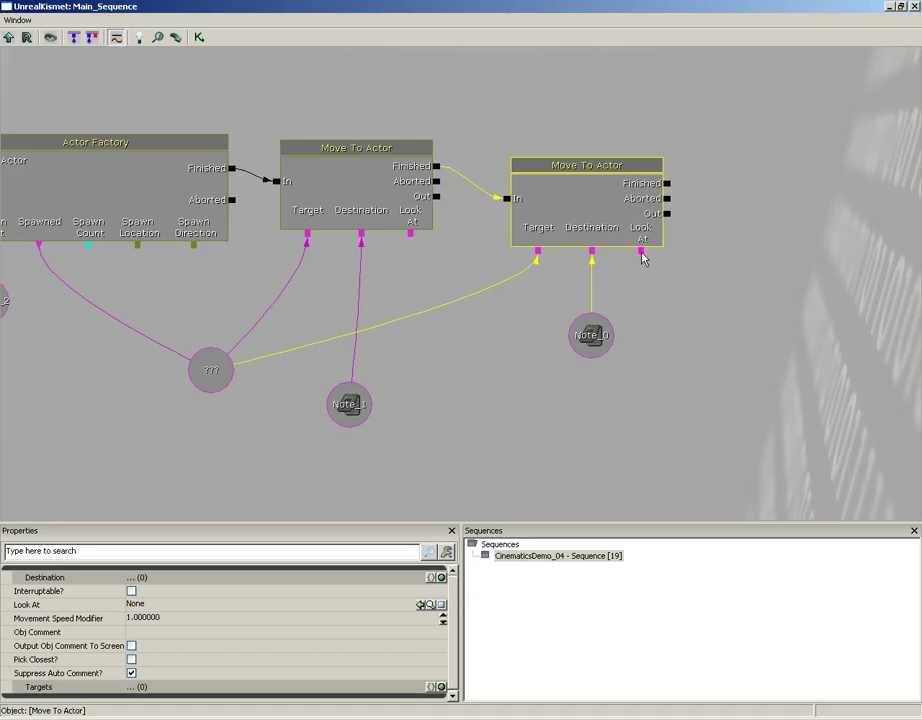
{"action": "left_click_drag", "start_coordinate": [489, 348], "coordinate": [811, 445]}
{"action": "left_click_drag", "start_coordinate": [245, 393], "coordinate": [574, 470]}
{"action": "left_click", "coordinate": [272, 150]}
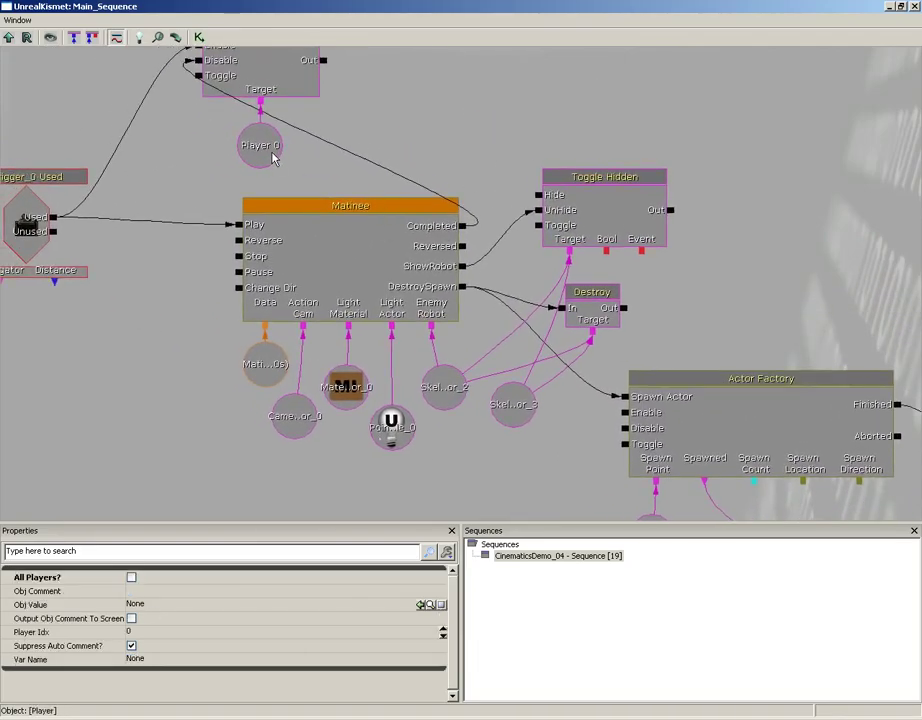
{"action": "left_click_drag", "start_coordinate": [305, 144], "coordinate": [418, 259]}
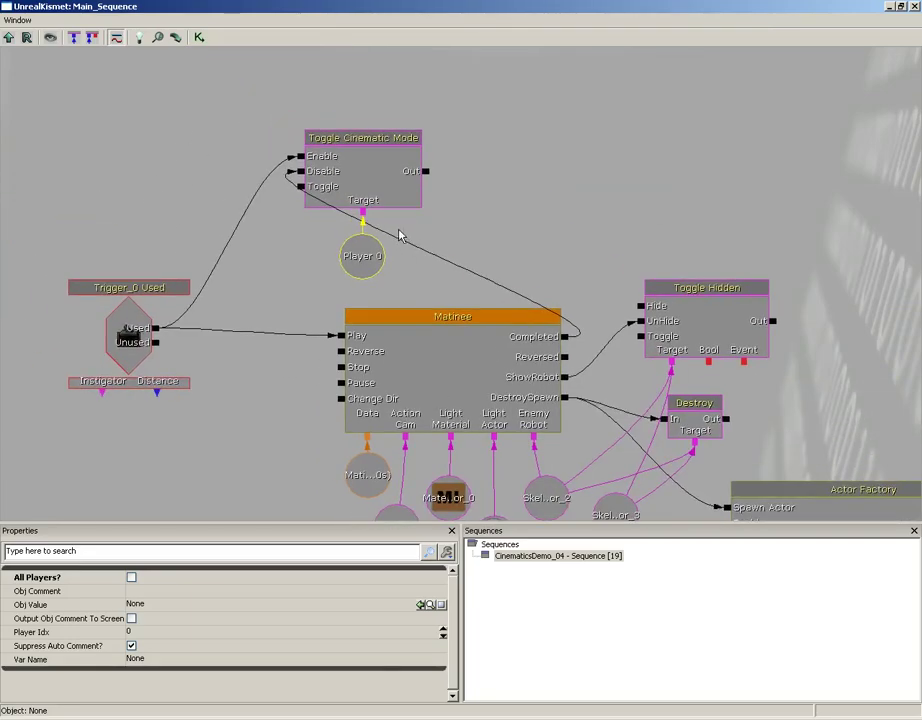
{"action": "left_click_drag", "start_coordinate": [497, 195], "coordinate": [461, 175]}
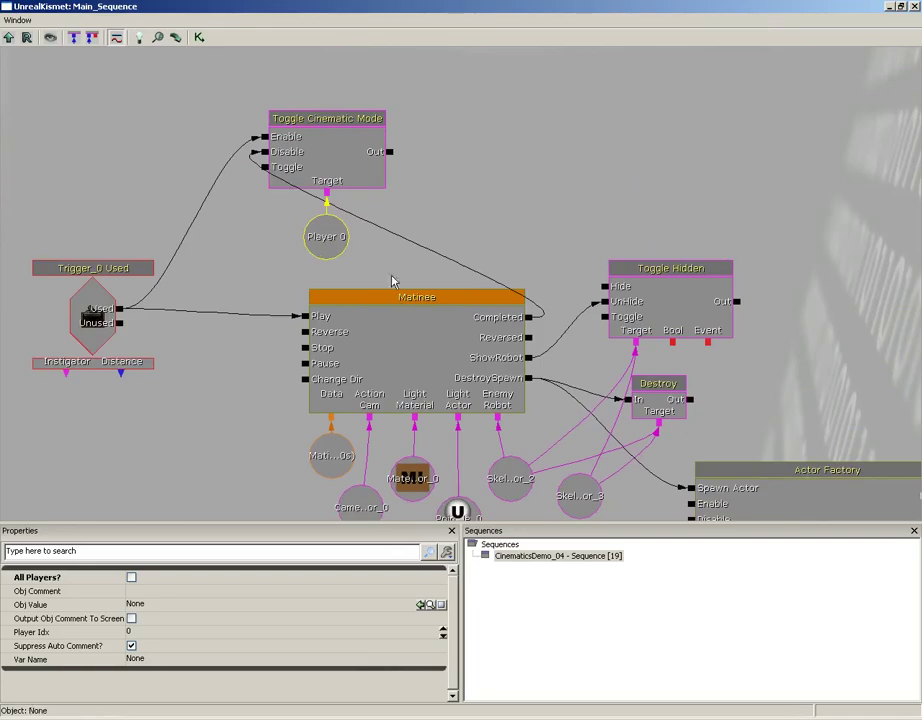
Paste the Player variable below the second Move To Actor, link it to that action's Look At, and close Kismet
{"action": "left_click_drag", "start_coordinate": [808, 398], "coordinate": [22, 188]}
{"action": "left_click_drag", "start_coordinate": [702, 394], "coordinate": [592, 301]}
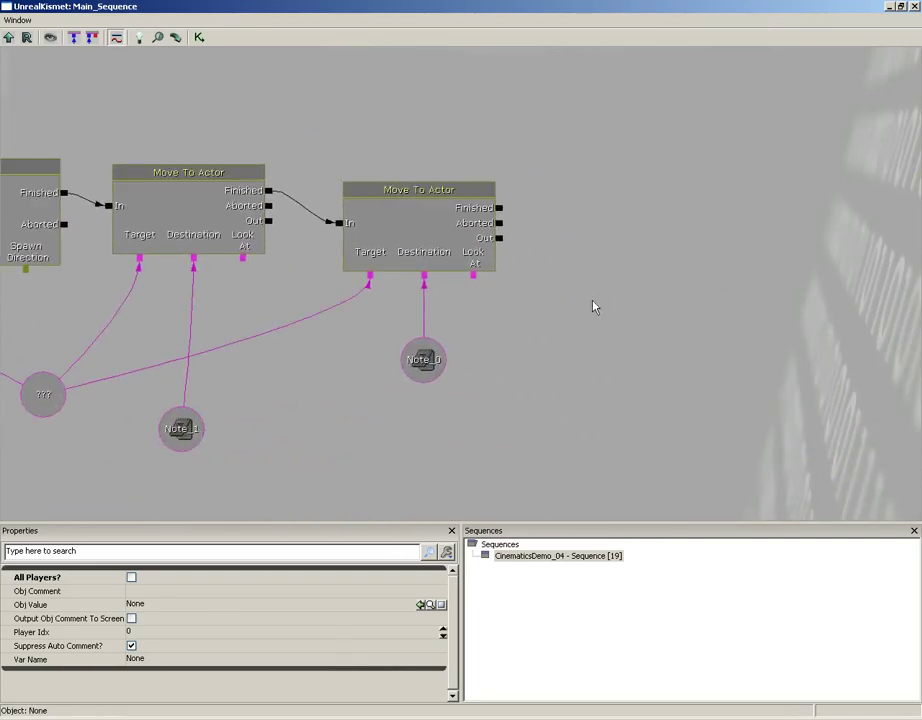
{"action": "key", "text": "ctrl+v"}
{"action": "left_click_drag", "start_coordinate": [485, 301], "coordinate": [505, 349], "text": "ctrl"}
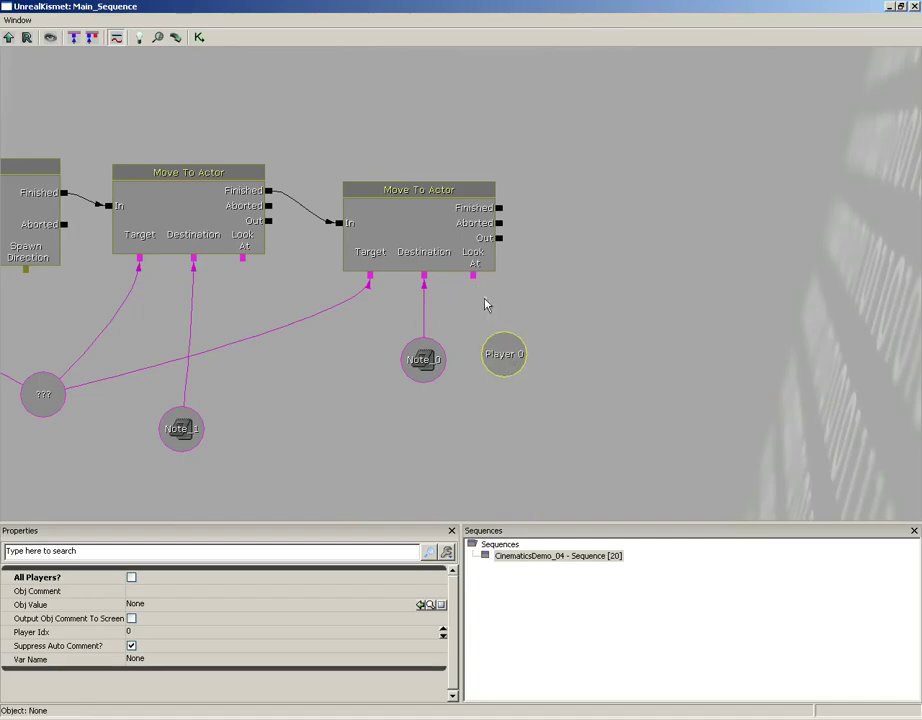
{"action": "left_click_drag", "start_coordinate": [474, 276], "coordinate": [479, 329]}
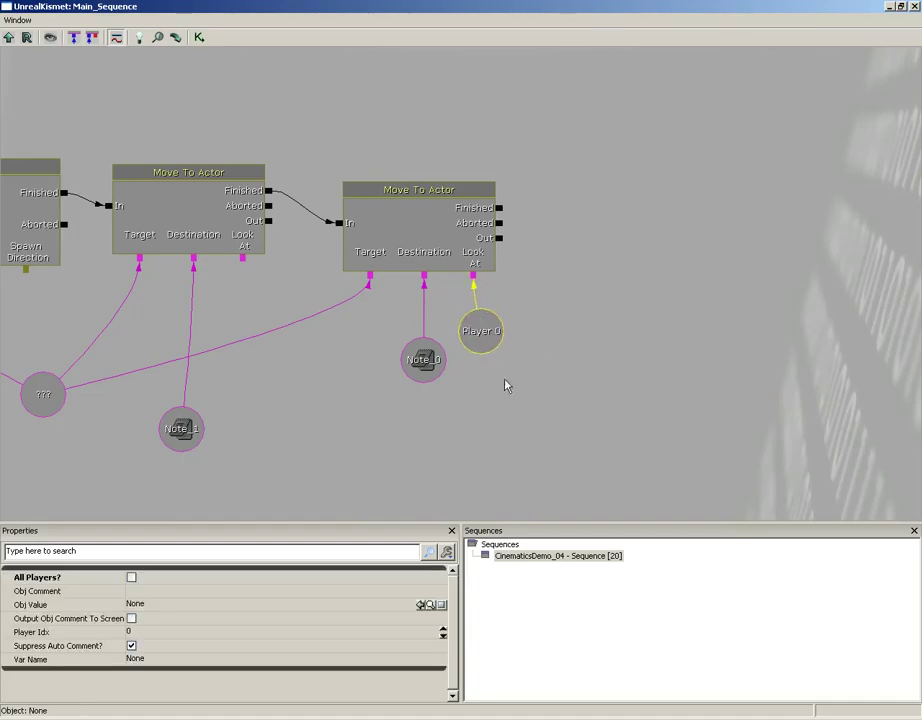
{"action": "left_click", "coordinate": [914, 8]}
Play the level from the main room's floor, run the cinematic in the dark area, and shoot the spawned actor
{"action": "right_click", "coordinate": [306, 284]}
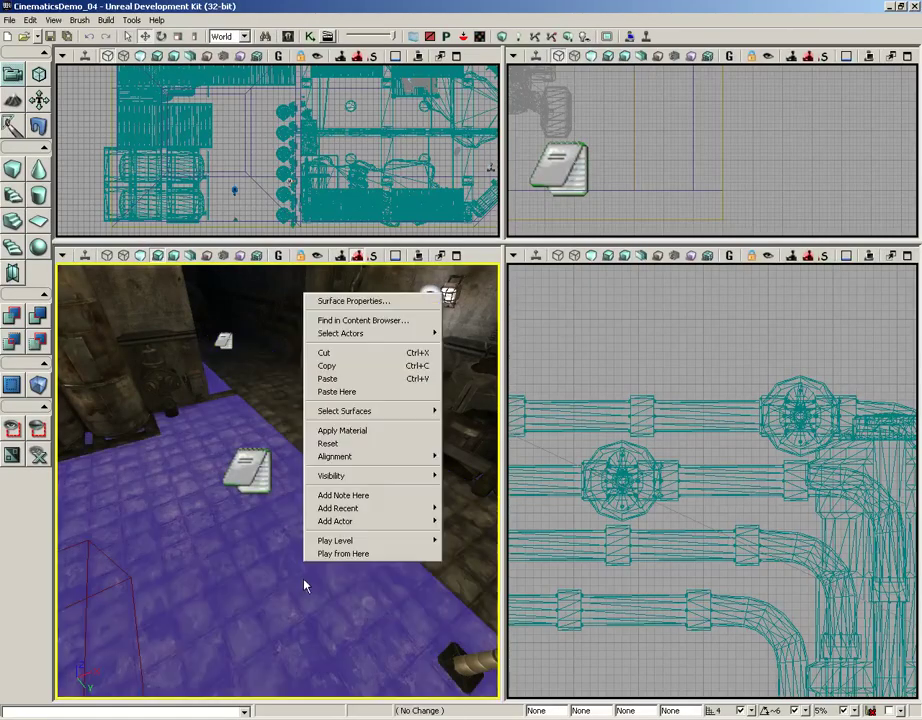
{"action": "left_click", "coordinate": [340, 554]}
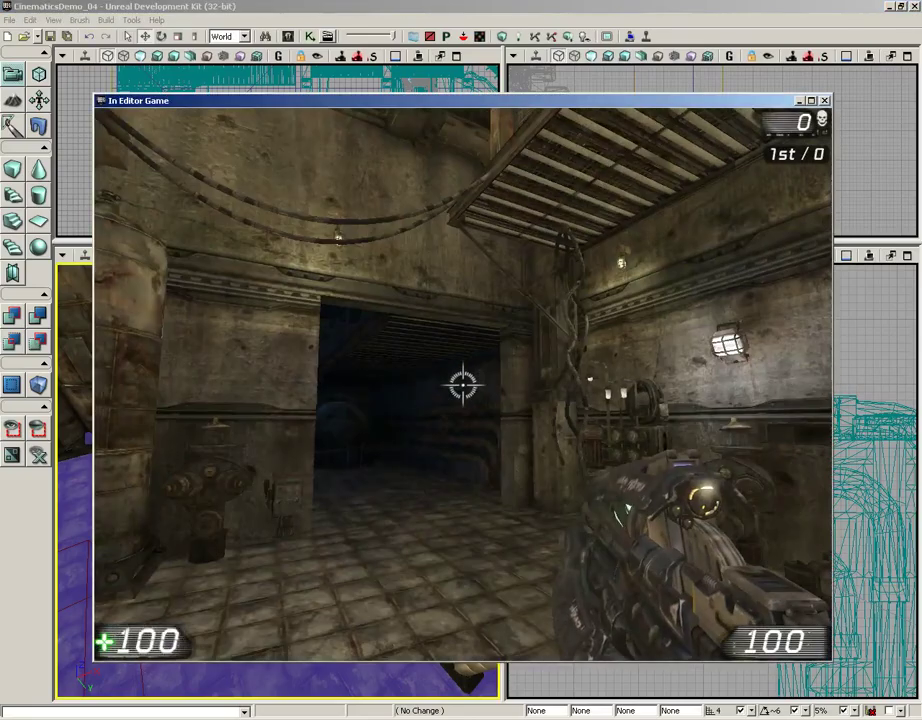
{"action": "key", "text": "w"}
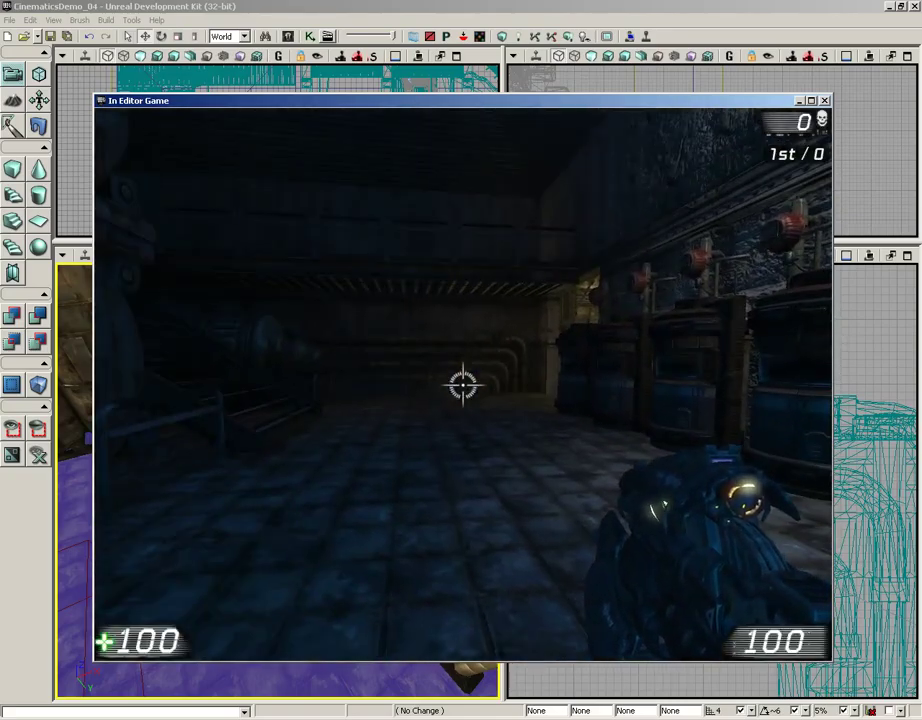
{"action": "key", "text": "w"}
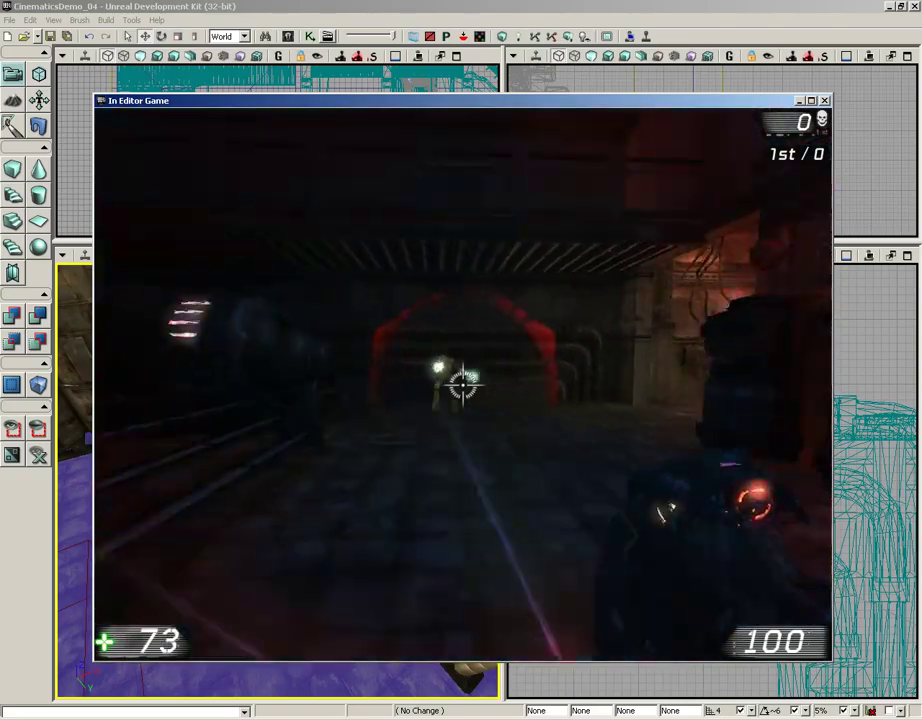
{"action": "left_click", "coordinate": [463, 384]}
{"action": "left_click", "coordinate": [463, 384]}
{"action": "key", "text": "w"}
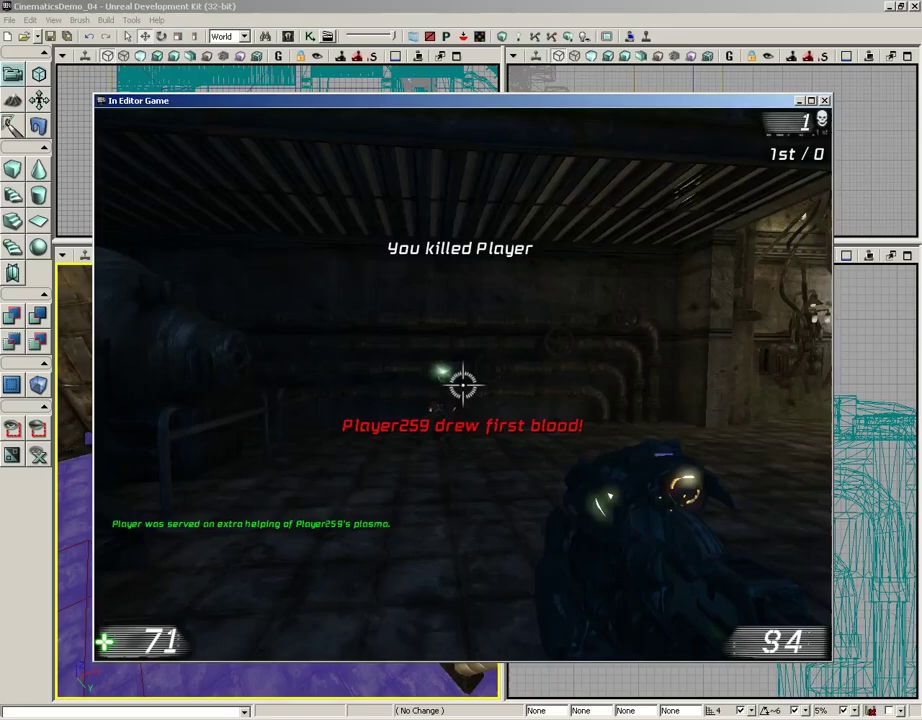
Explore the dark area, collect the Rocket Launcher from the raised walkway, and head back into the main room
{"action": "key", "text": "s"}
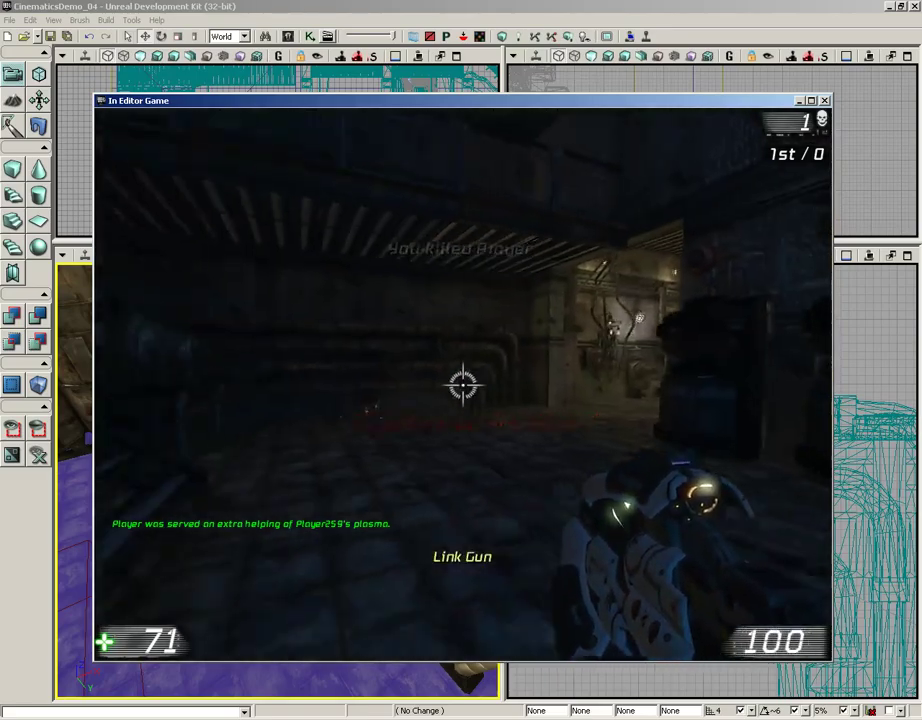
{"action": "key", "text": "w"}
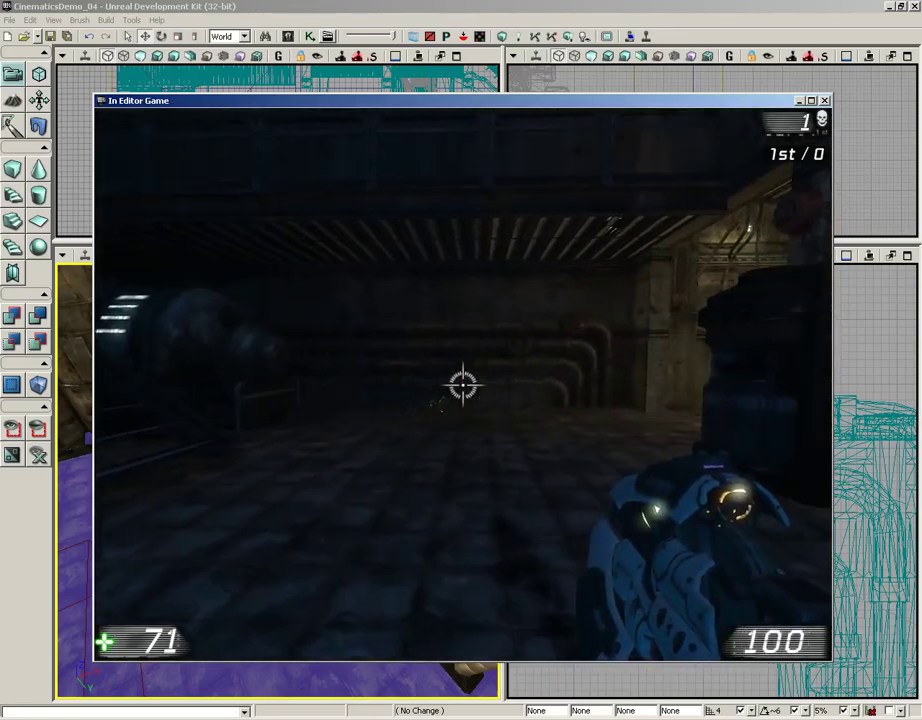
{"action": "key", "text": "w"}
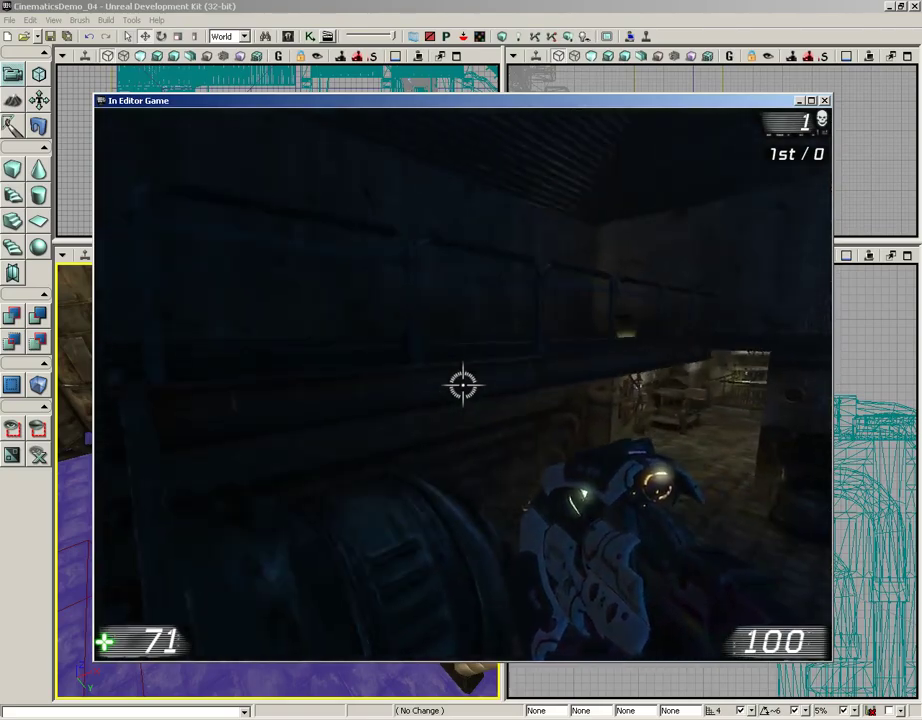
{"action": "key", "text": "w"}
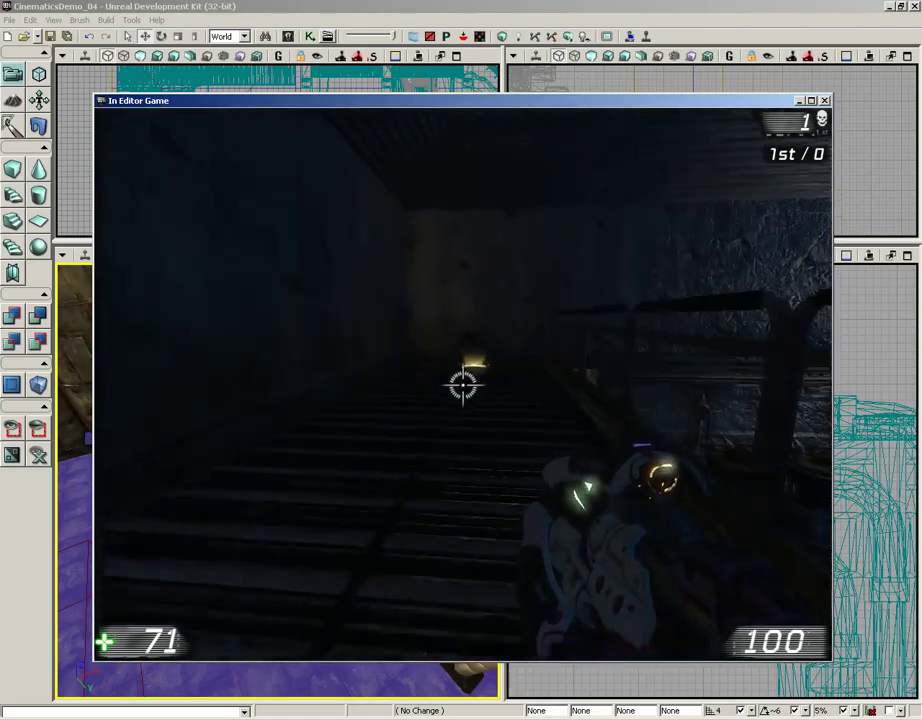
{"action": "key", "text": "w"}
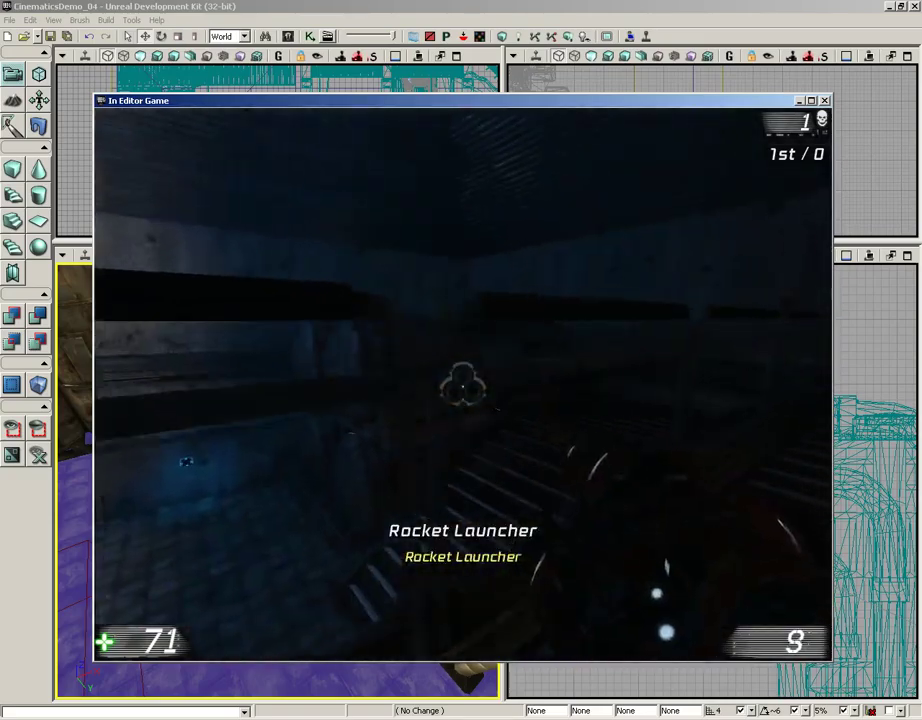
{"action": "key", "text": "w"}
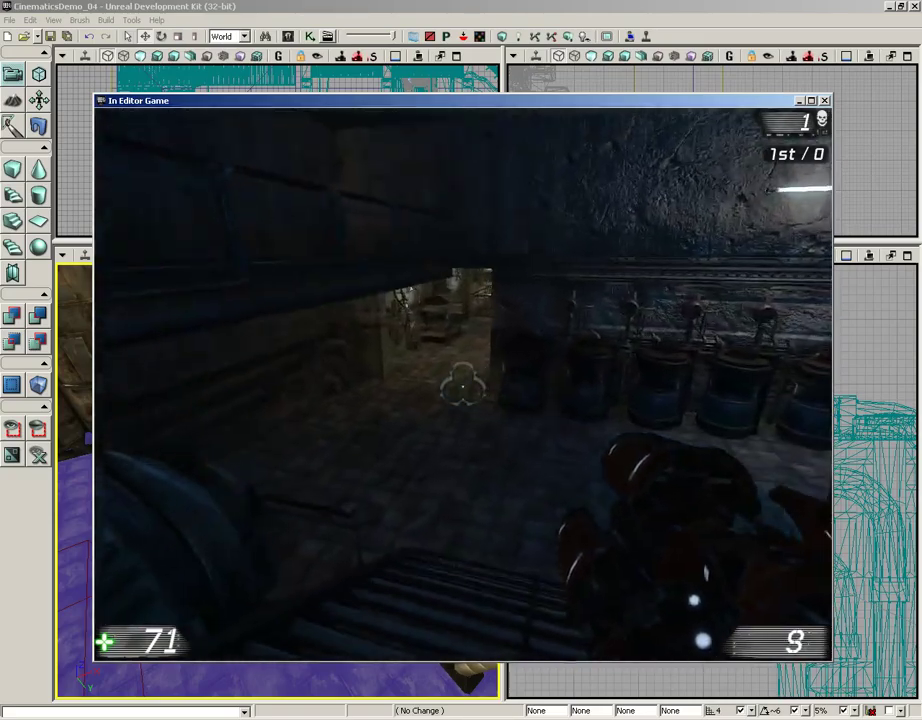
{"action": "key", "text": "w"}
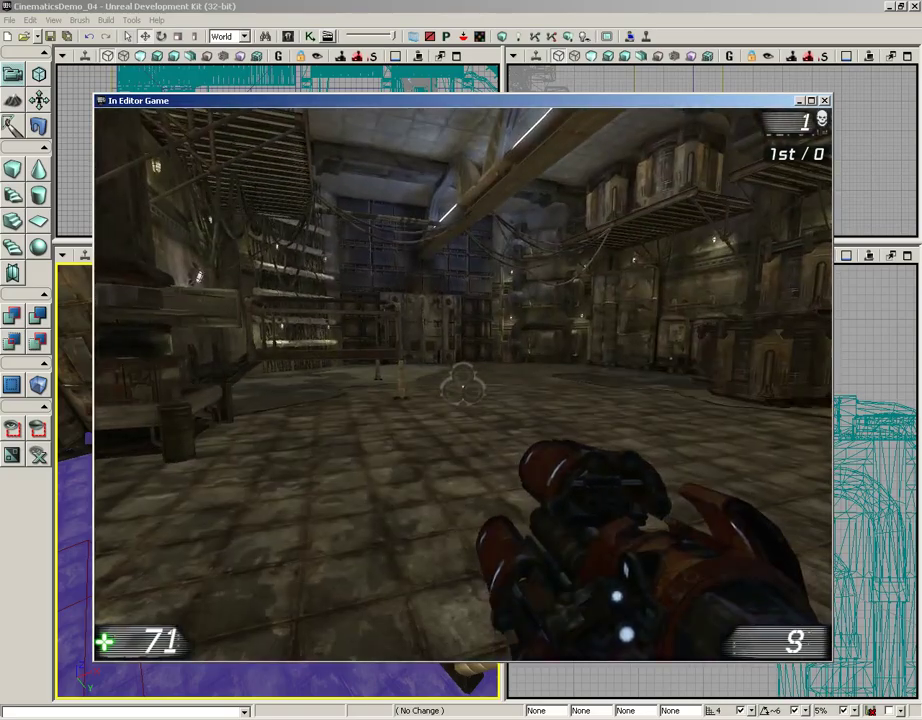